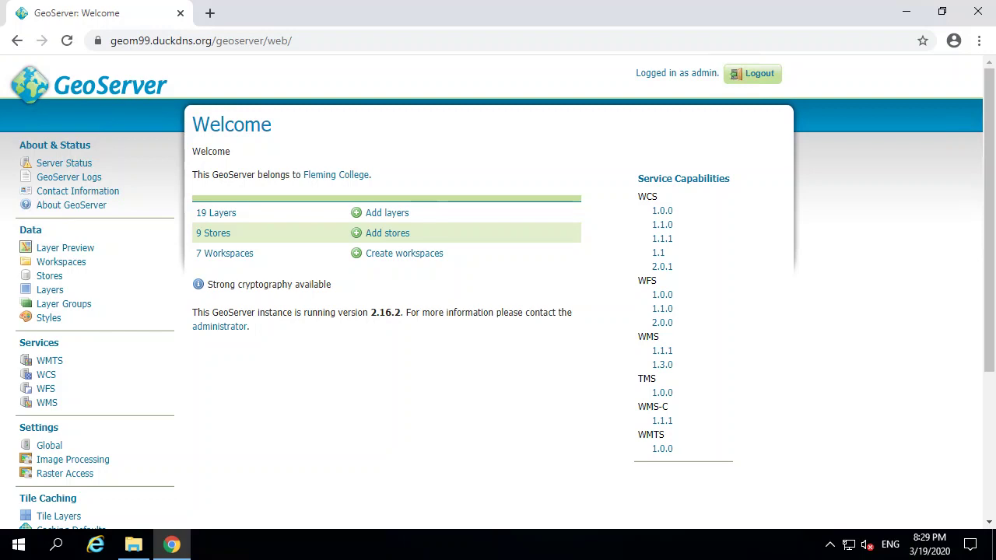
Step: Minimize the Chrome window showing the GeoServer Welcome page to reveal the Windows desktop
left_click(907, 14)
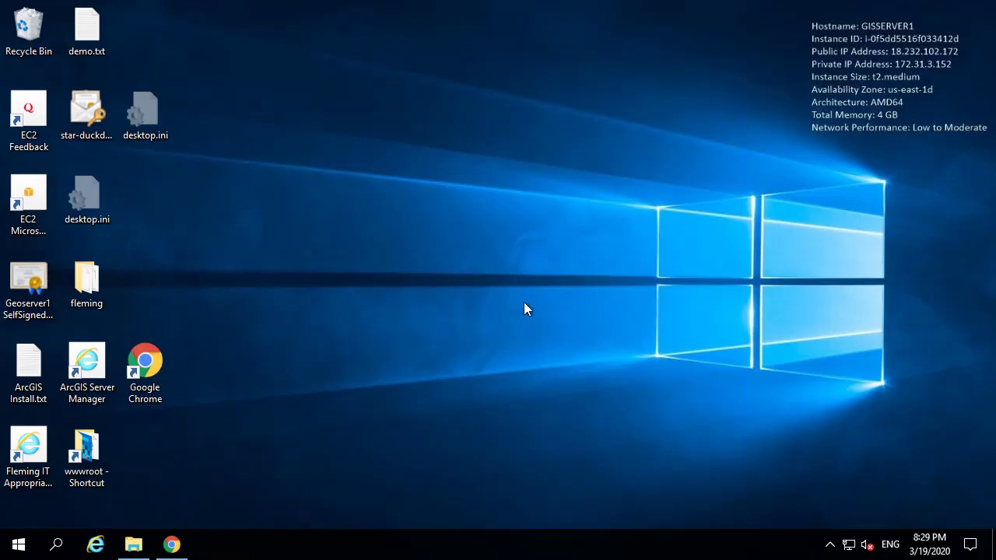
double_click(98, 295)
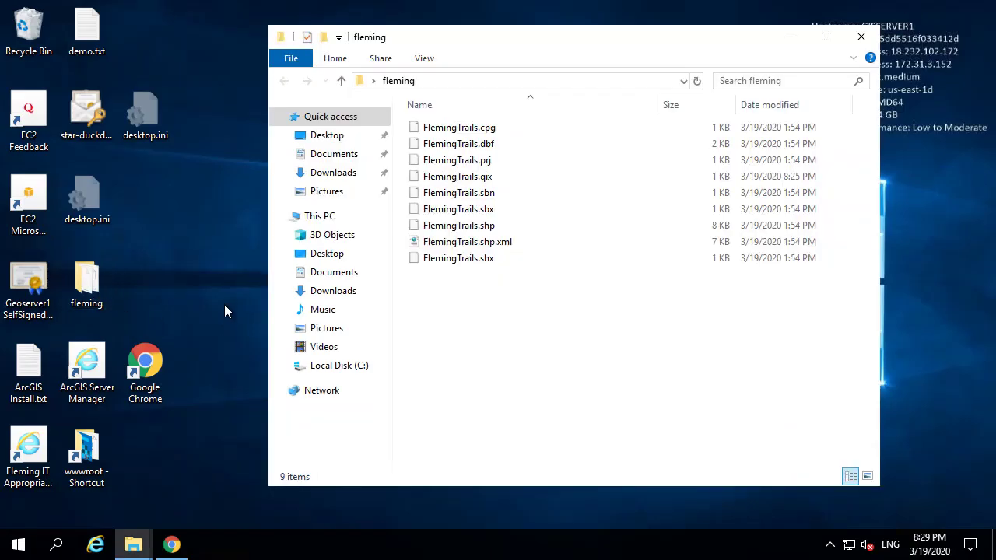
left_click_drag(490, 290, 477, 121)
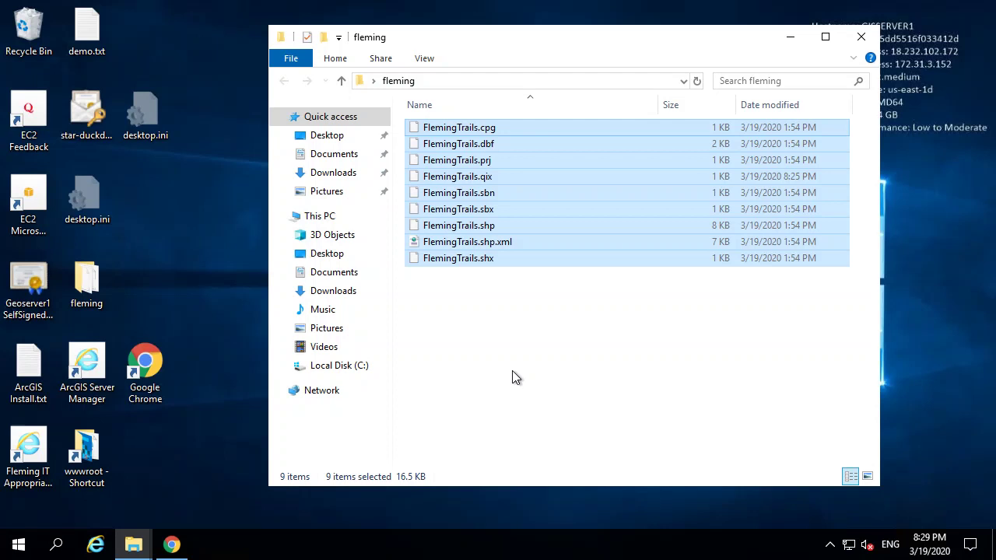
left_click(512, 378)
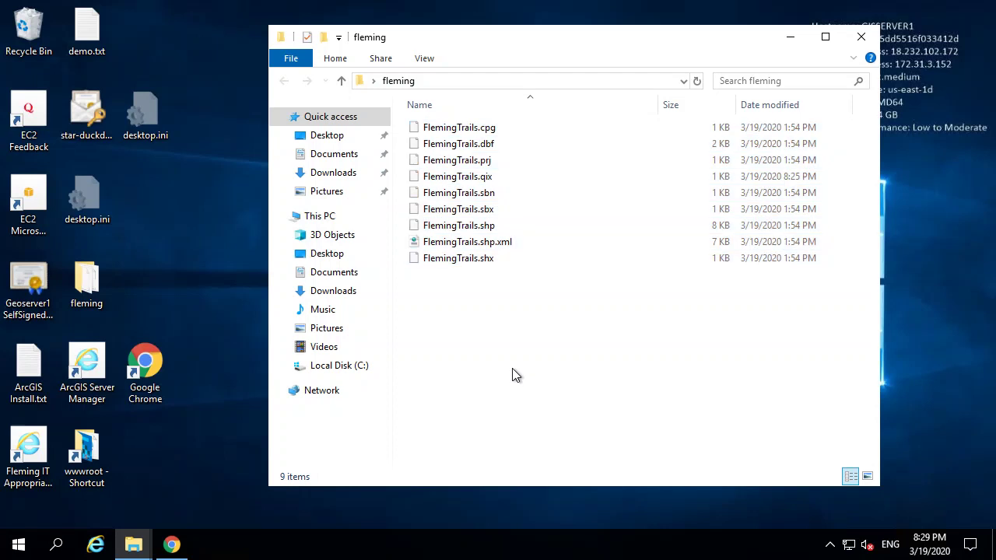
left_click(862, 37)
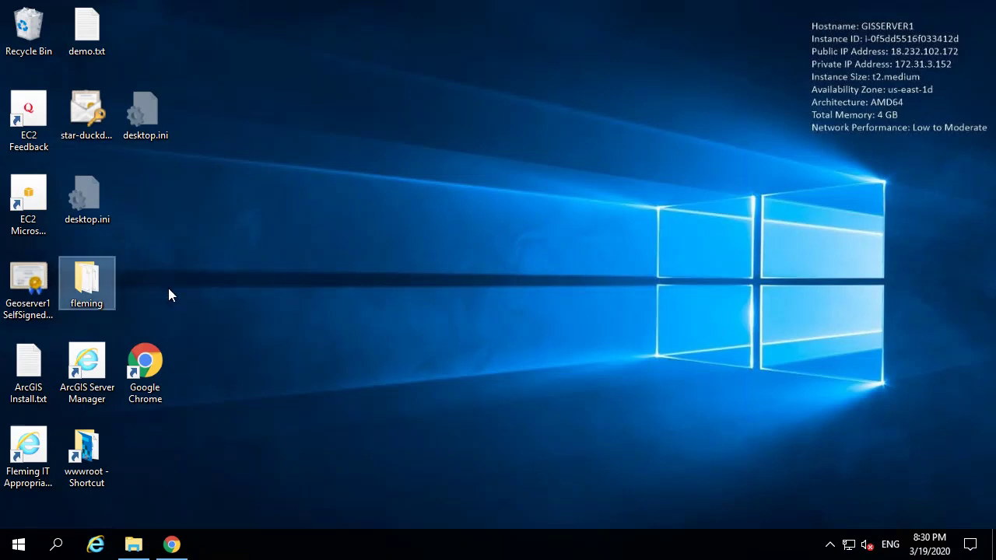
Step: Browse File Explorer to C:\Tomcat_Geoserver\webapps\geoserver\data\data
left_click(134, 544)
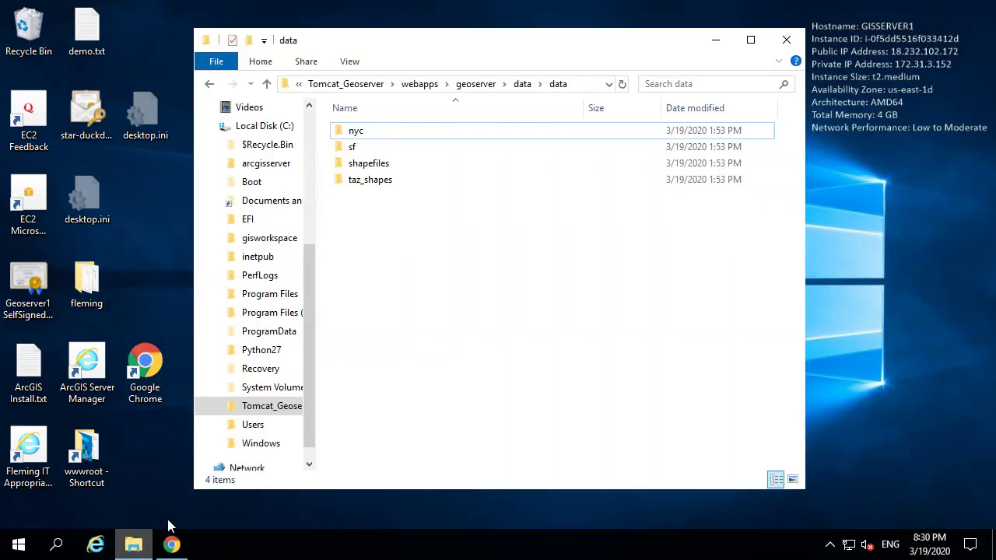
left_click(271, 412)
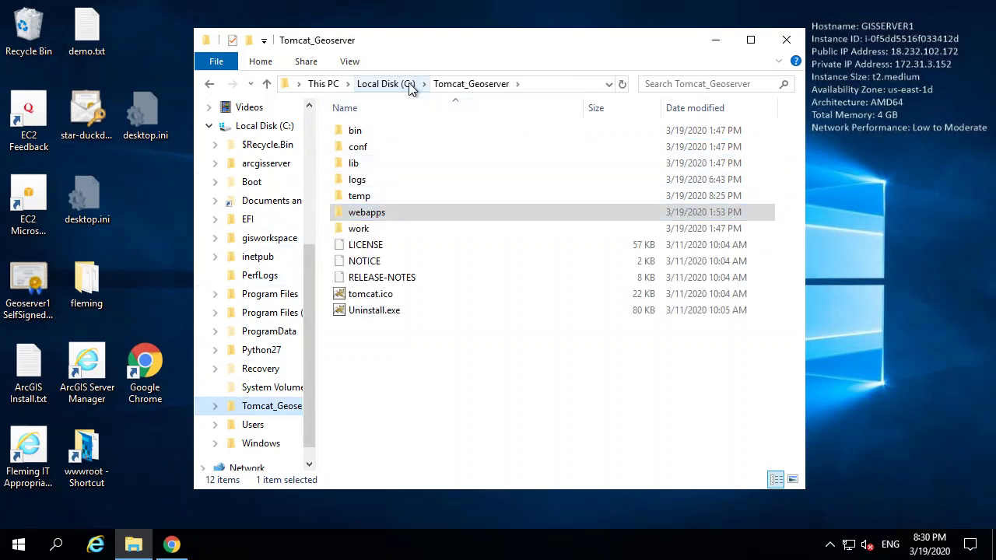
left_click(385, 83)
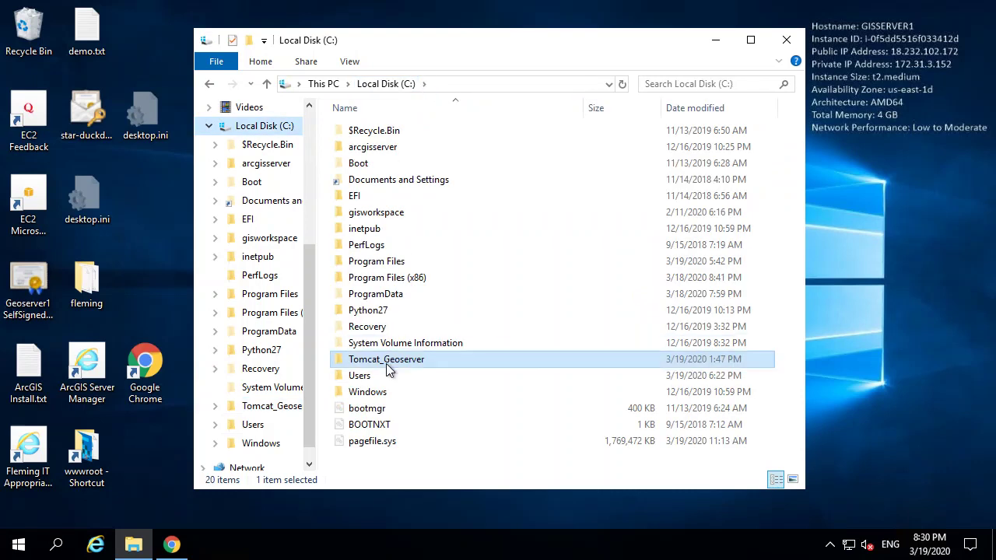
double_click(387, 361)
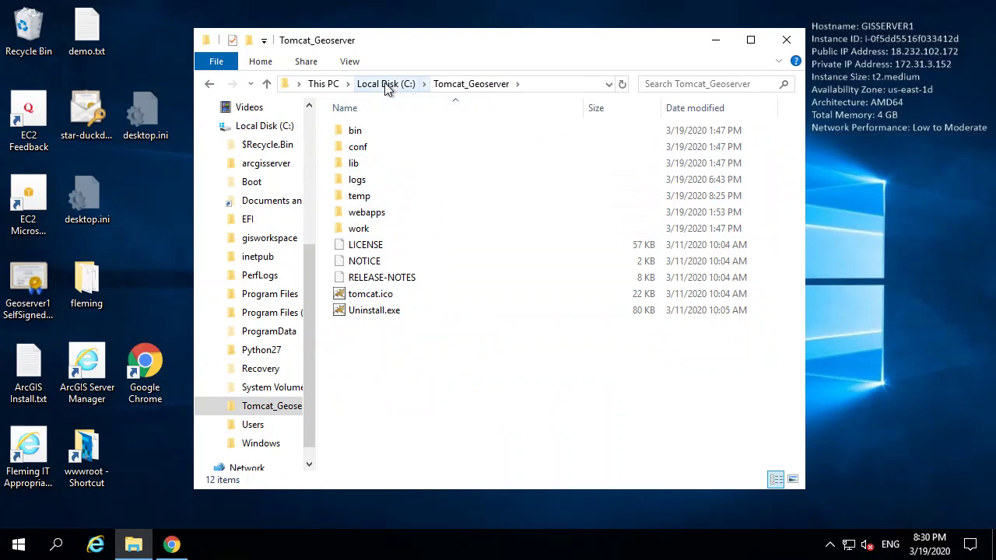
double_click(381, 211)
left_click(379, 153)
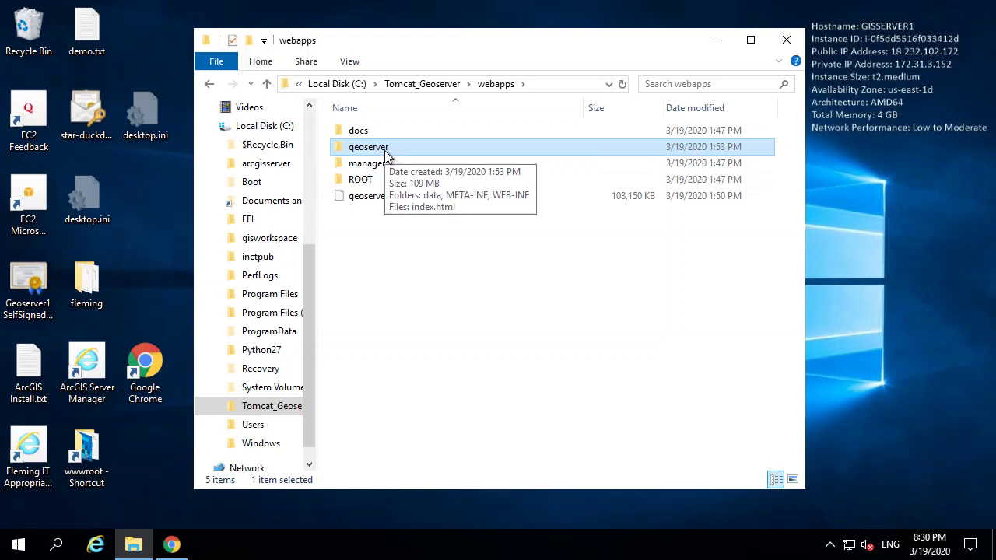
double_click(385, 151)
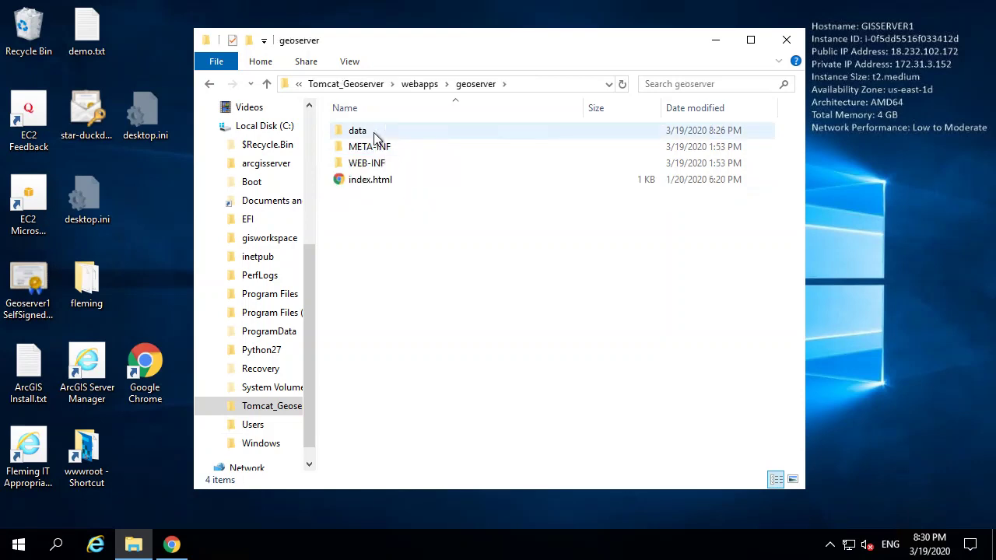
double_click(374, 135)
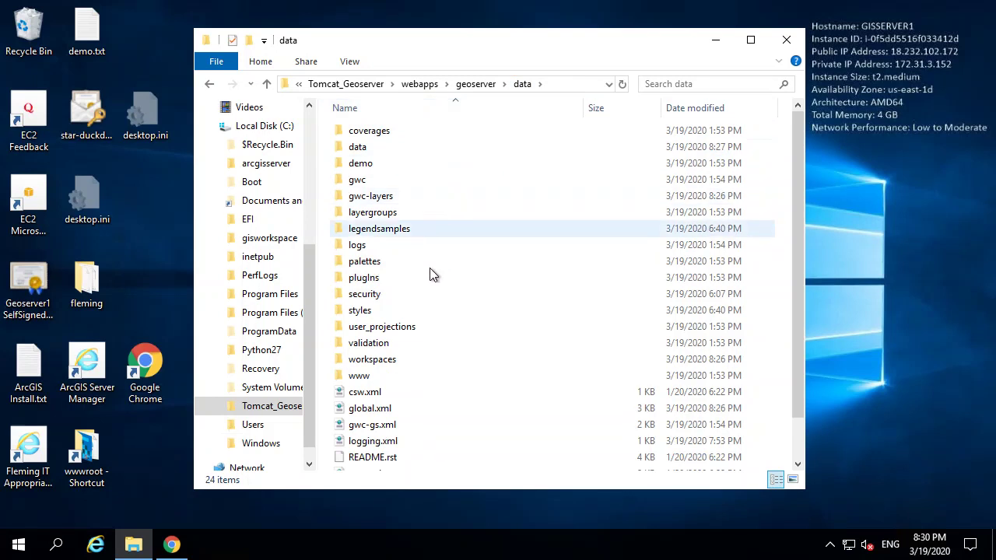
left_click(375, 147)
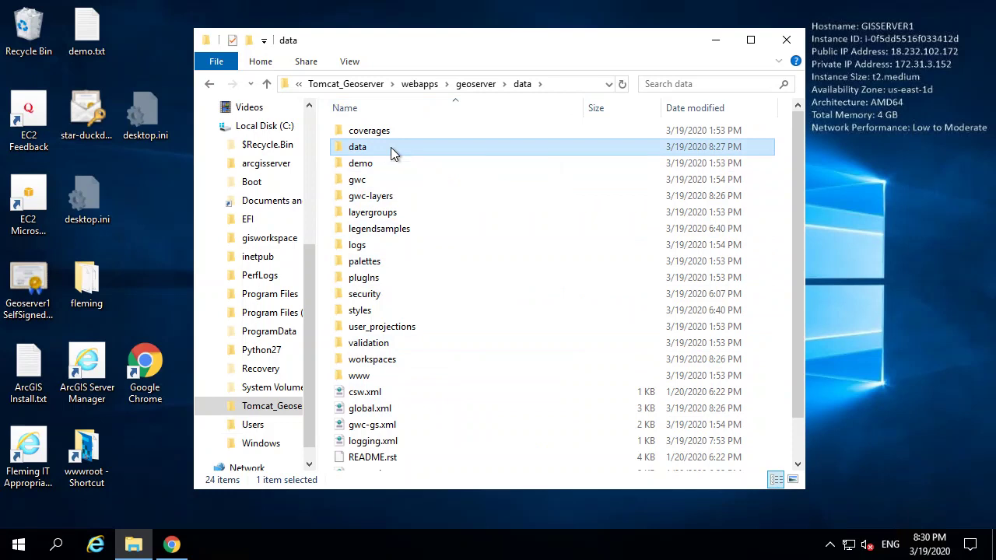
double_click(392, 148)
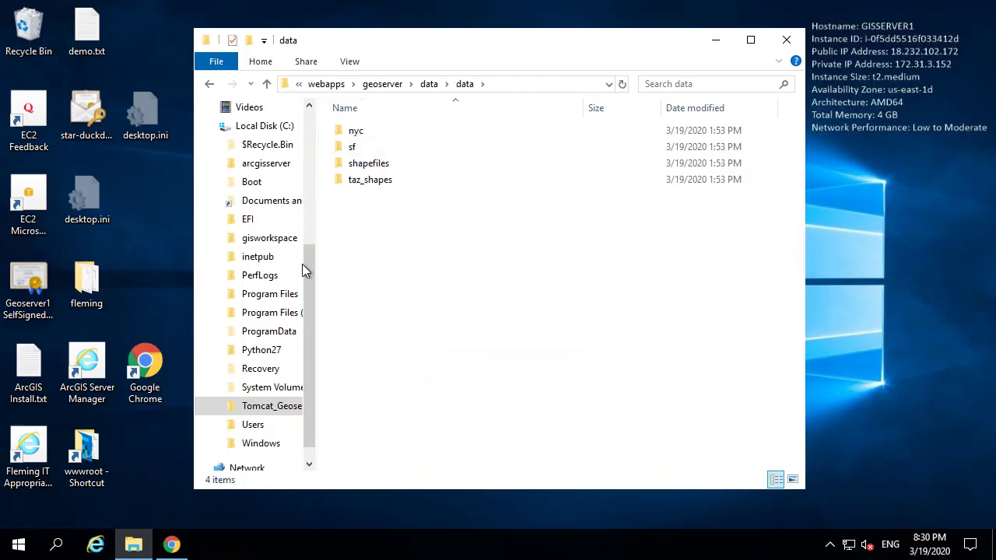
Step: Paste a copy of the desktop fleming folder into that data folder
left_click(91, 291)
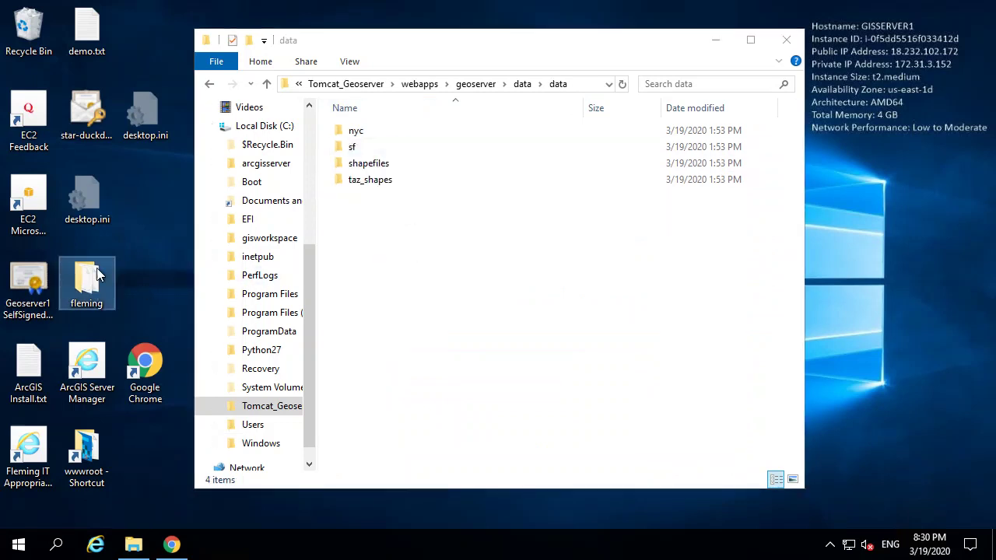
left_click(453, 235)
key("ctrl+v")
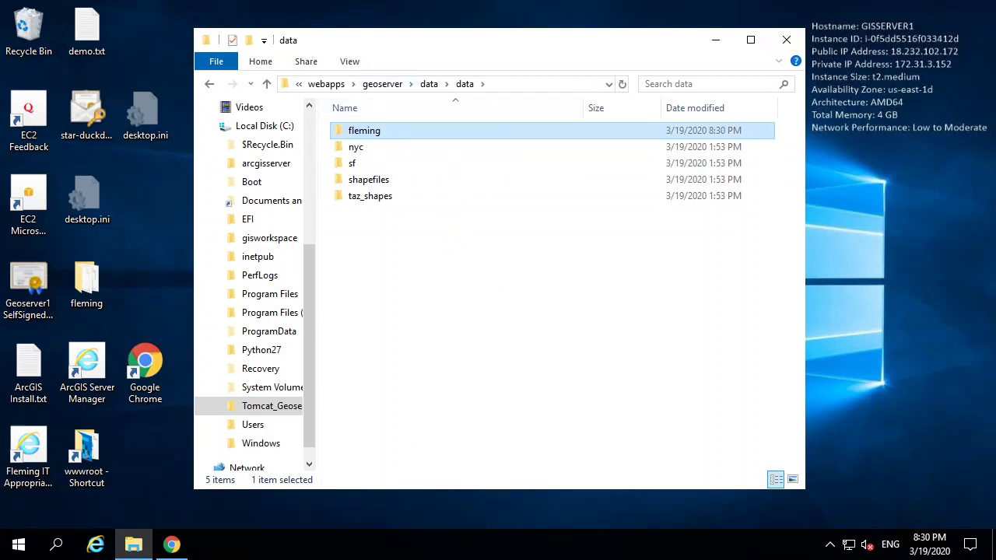
Step: Return to the GeoServer admin page and show the Workspaces list
key("alt+Tab")
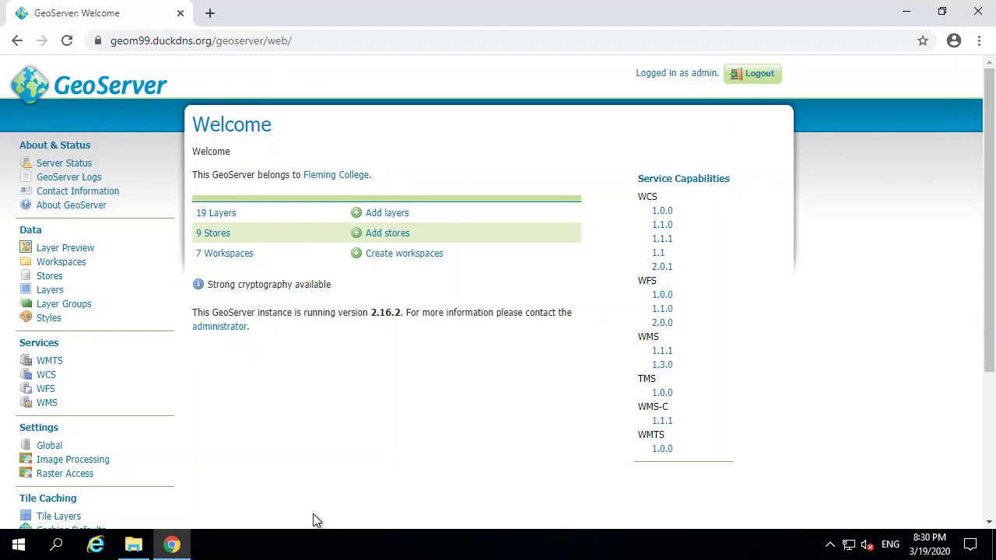
left_click(69, 264)
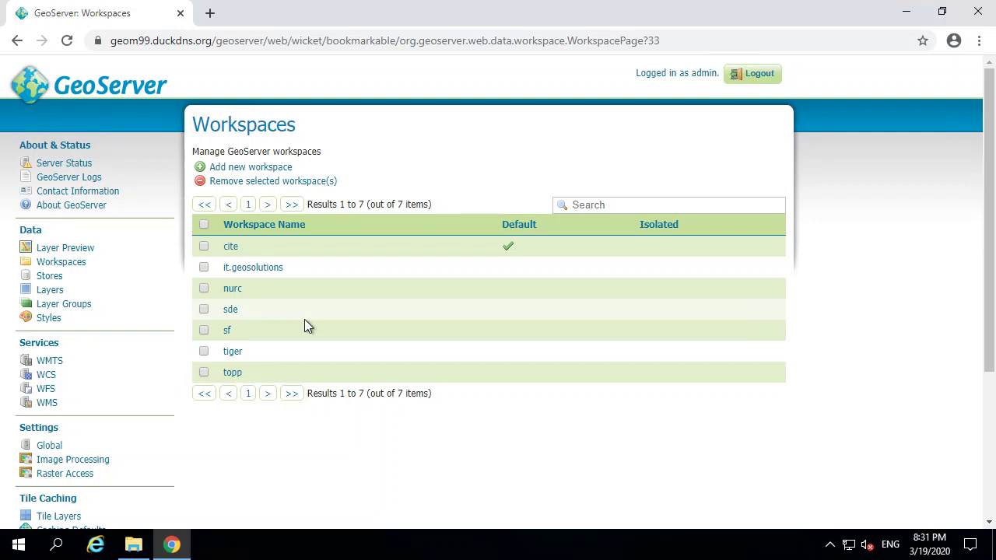
left_click(241, 172)
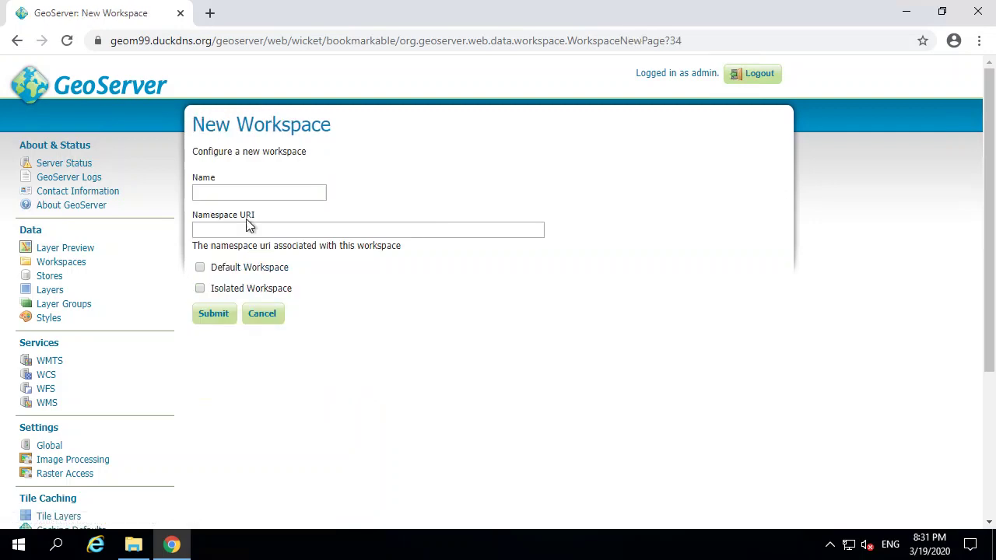
left_click(243, 195)
type("fleming")
left_click(230, 230)
left_click(256, 260)
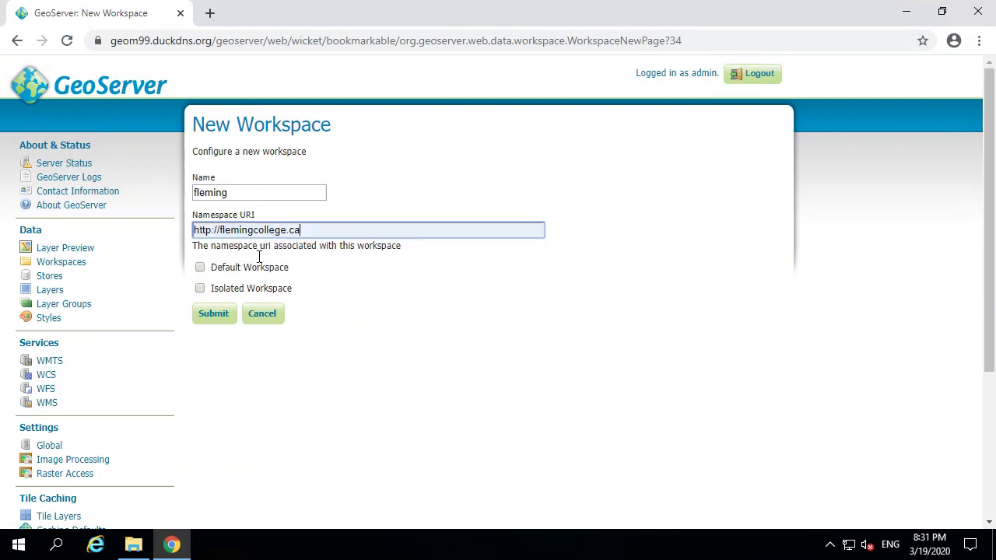
left_click_drag(318, 230, 191, 231)
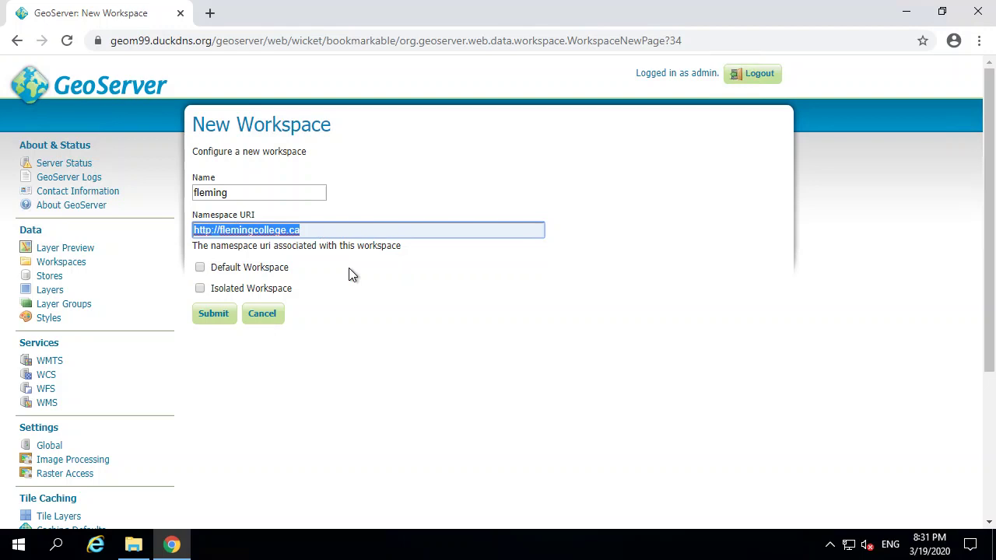
left_click(348, 268)
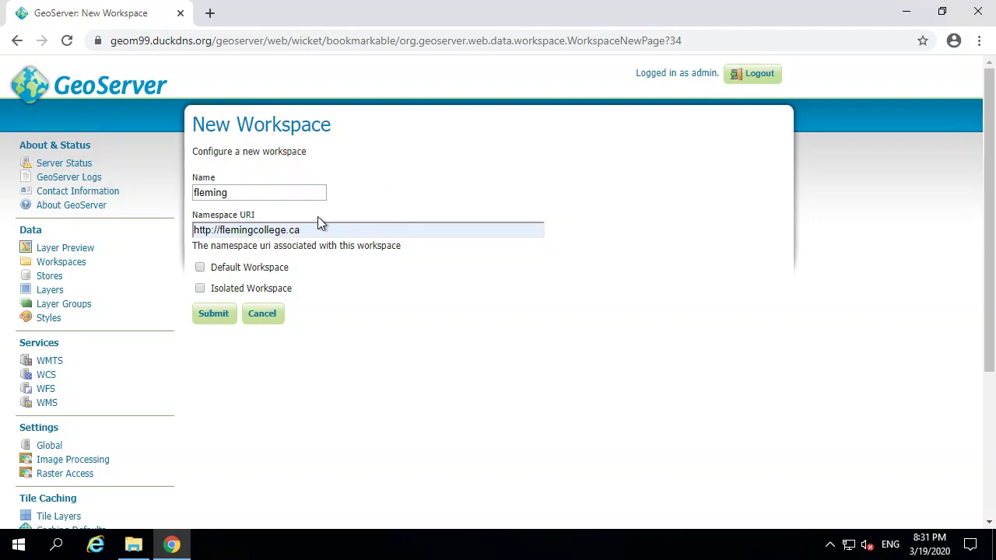
left_click(214, 316)
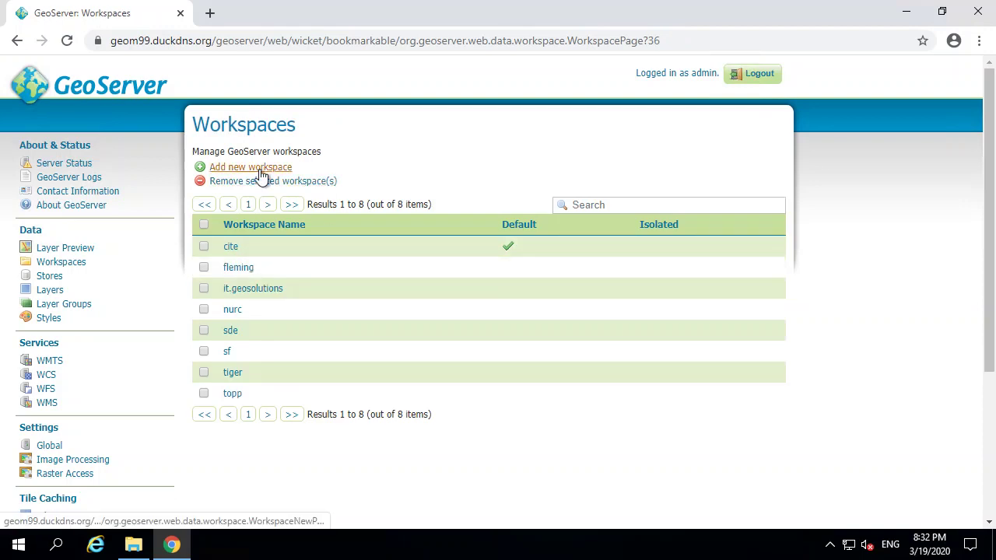
Step: Start adding a new data store from Stores and scroll through the data source options
left_click(49, 277)
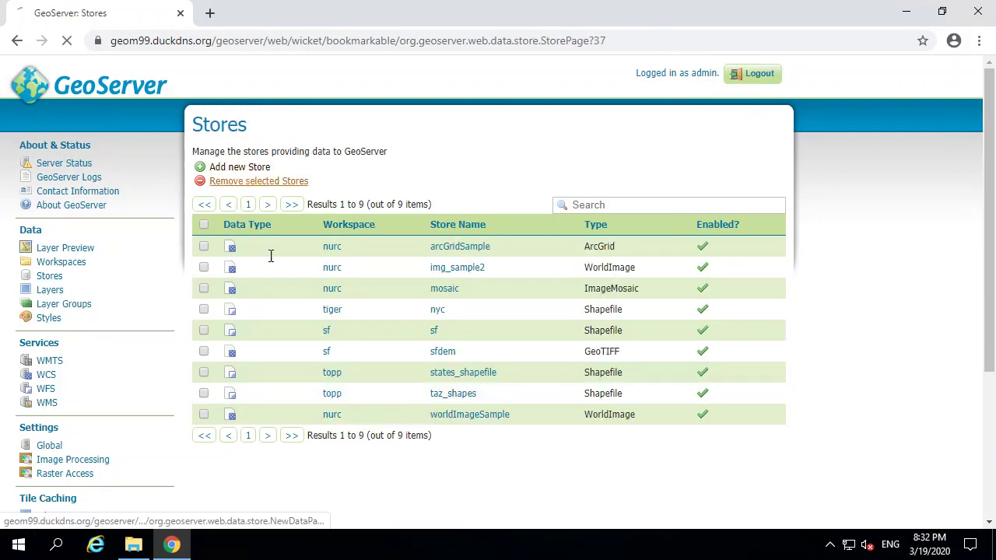
left_click(233, 167)
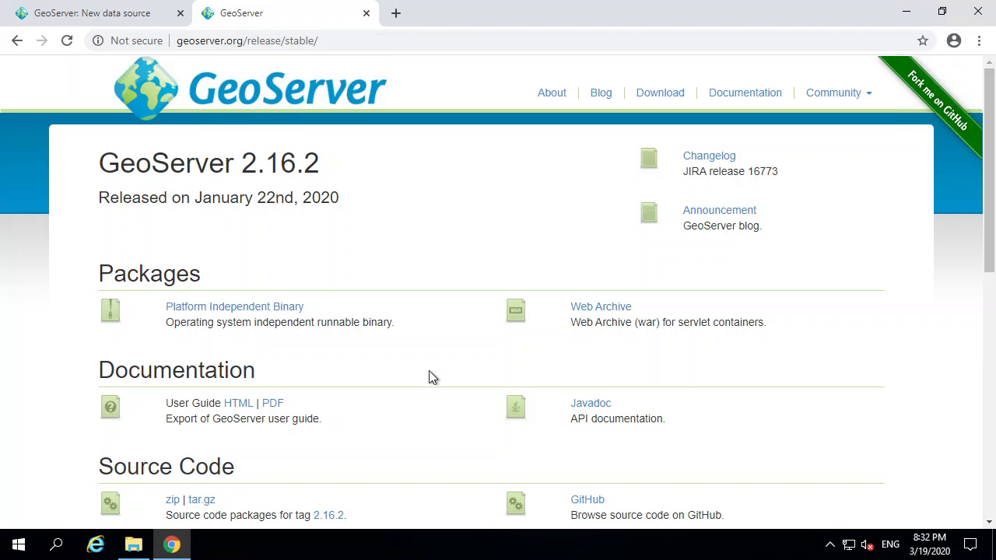
scroll(420, 381, "down", 4)
scroll(420, 381, "down", 4)
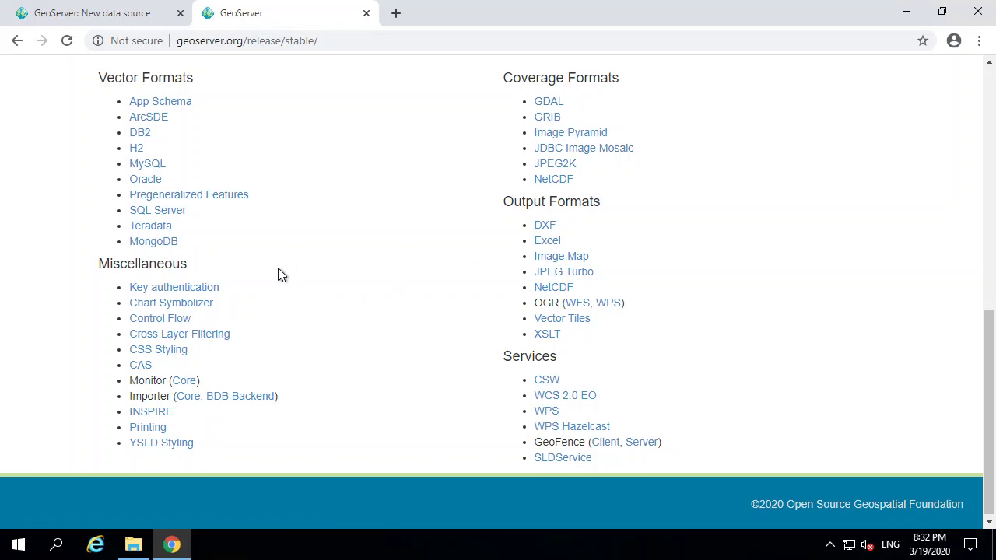
Step: Close the release tab and begin a Directory of spatial files store named fleming in workspace fleming
left_click(366, 14)
left_click(366, 15)
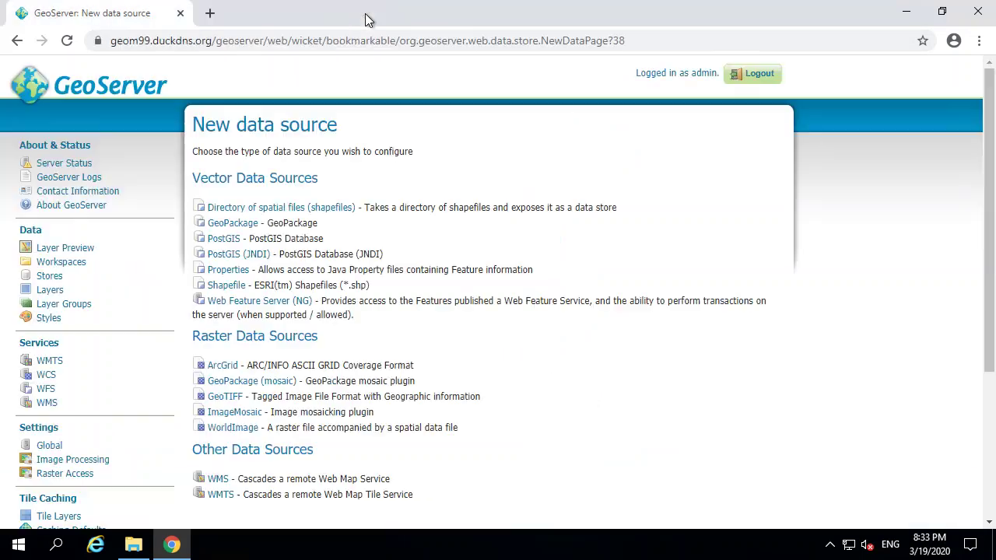
left_click(278, 210)
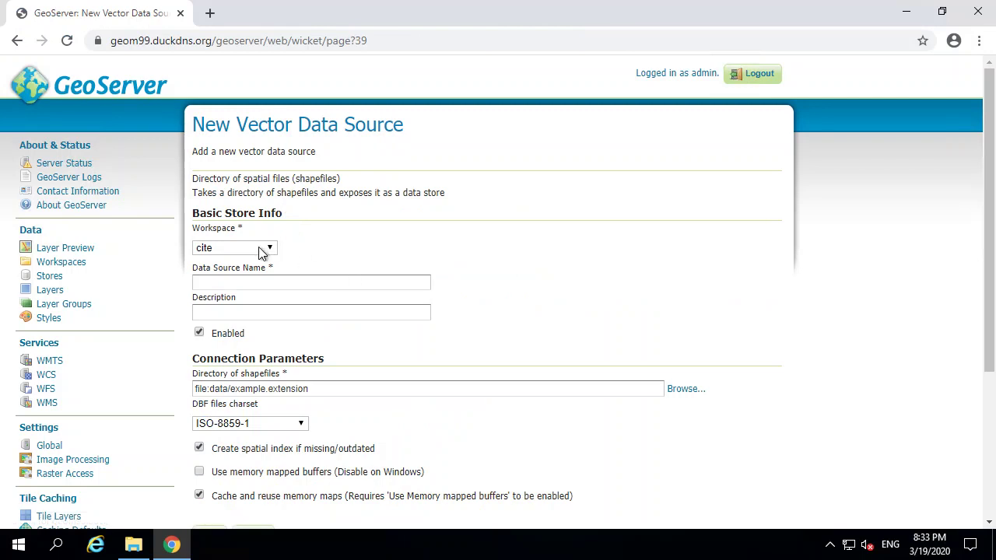
left_click(263, 250)
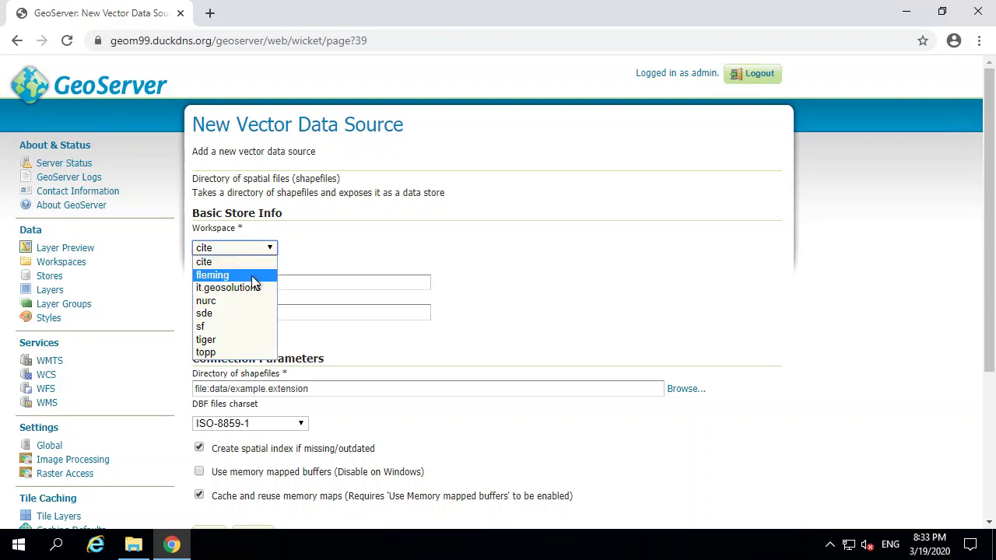
left_click(255, 277)
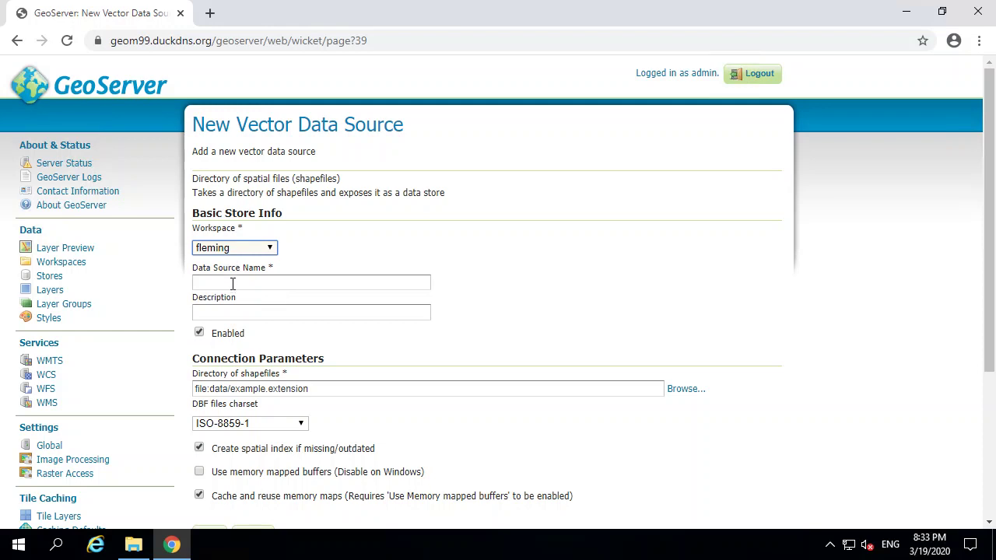
left_click(232, 284)
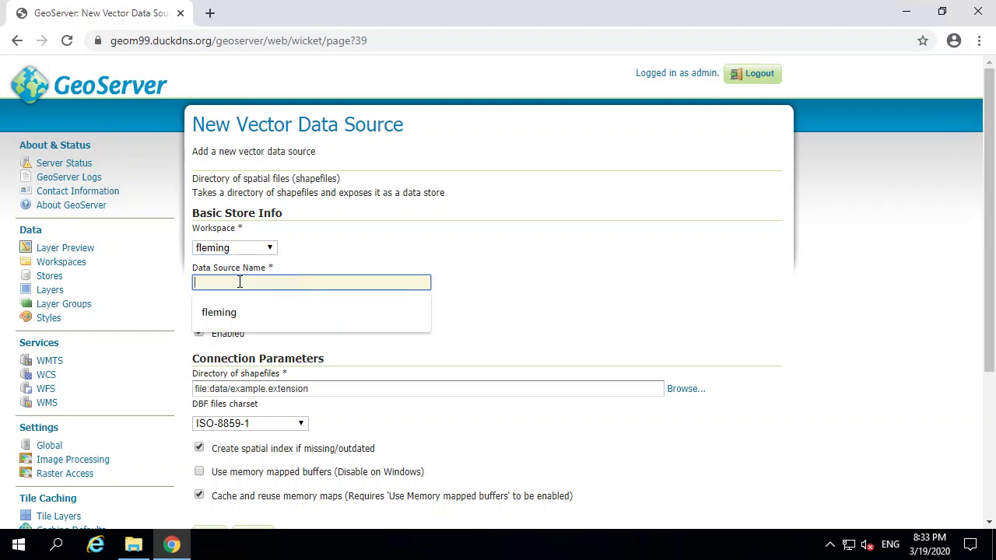
left_click(238, 311)
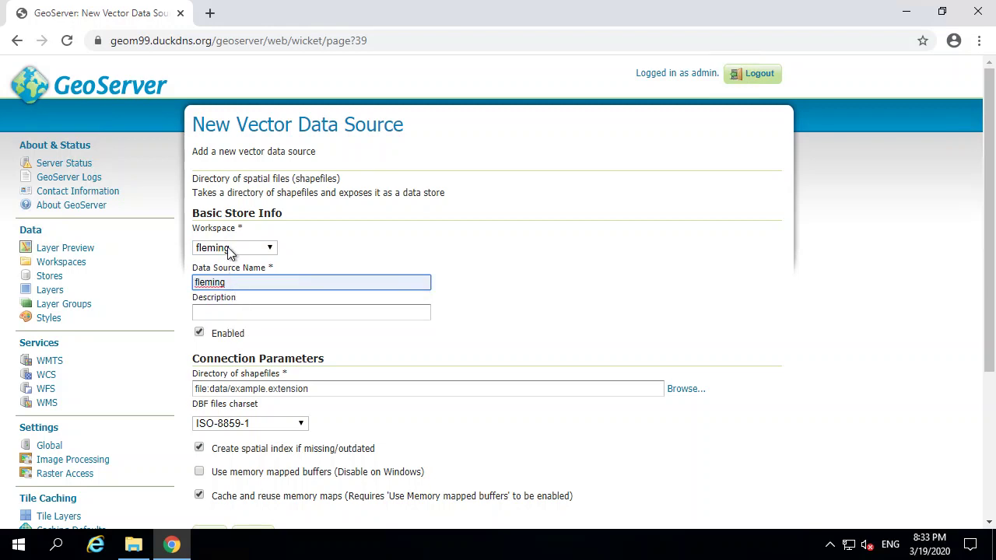
left_click(255, 387)
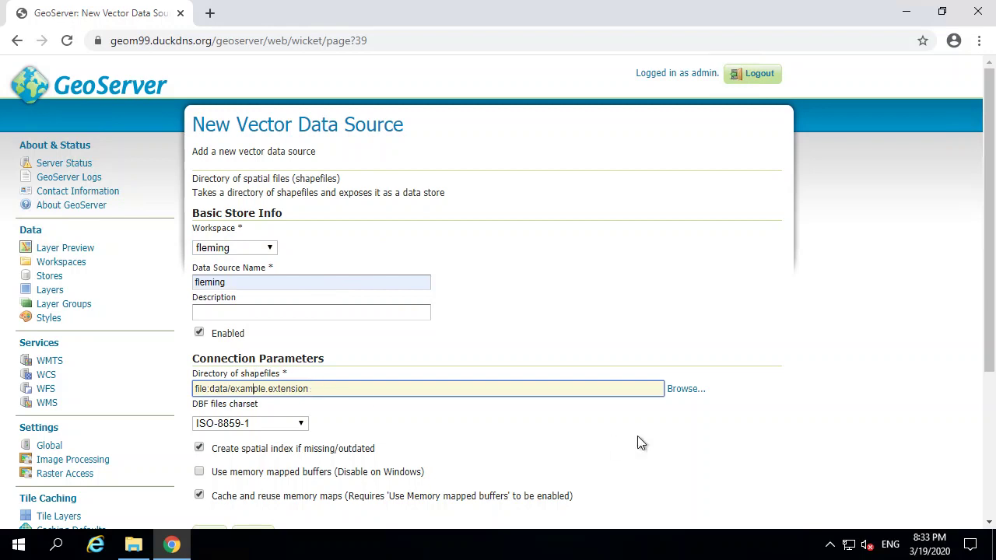
left_click(685, 391)
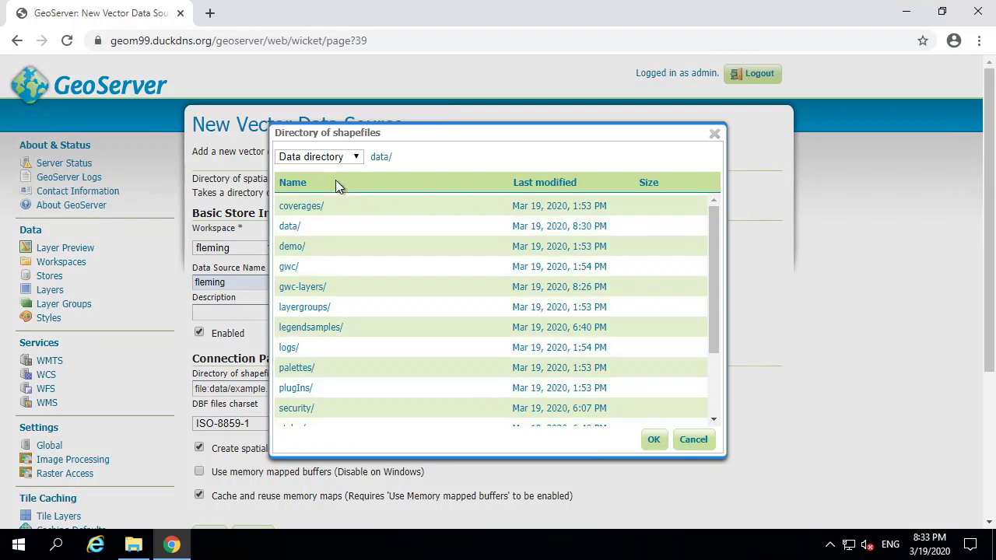
Step: Point the store at data/fleming via FlemingTrails.shp and save the fleming store
left_click(331, 156)
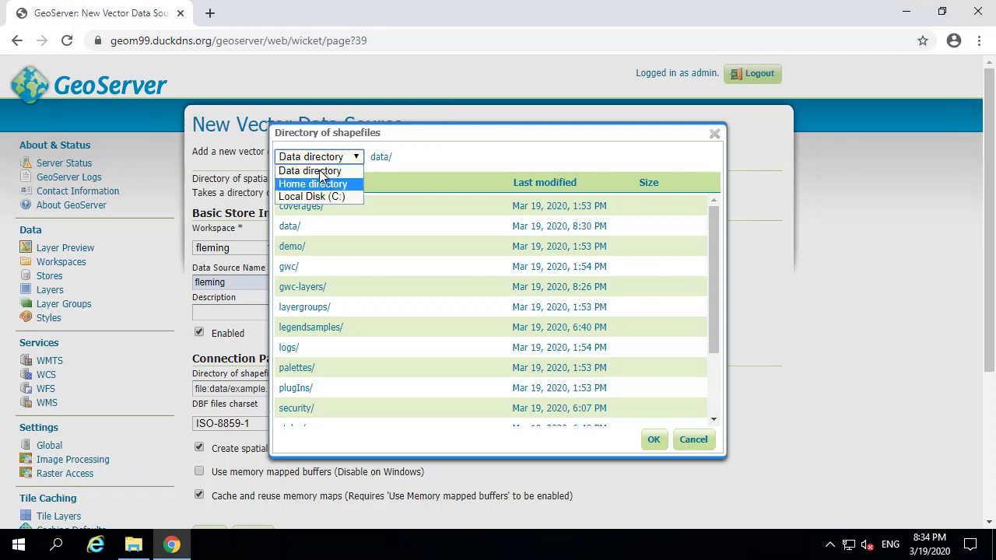
left_click(323, 175)
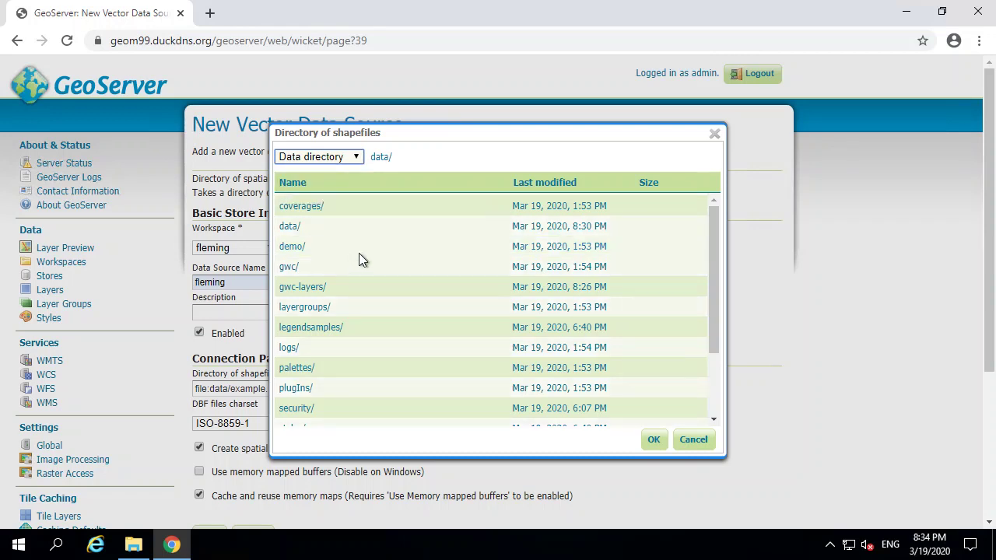
left_click(289, 227)
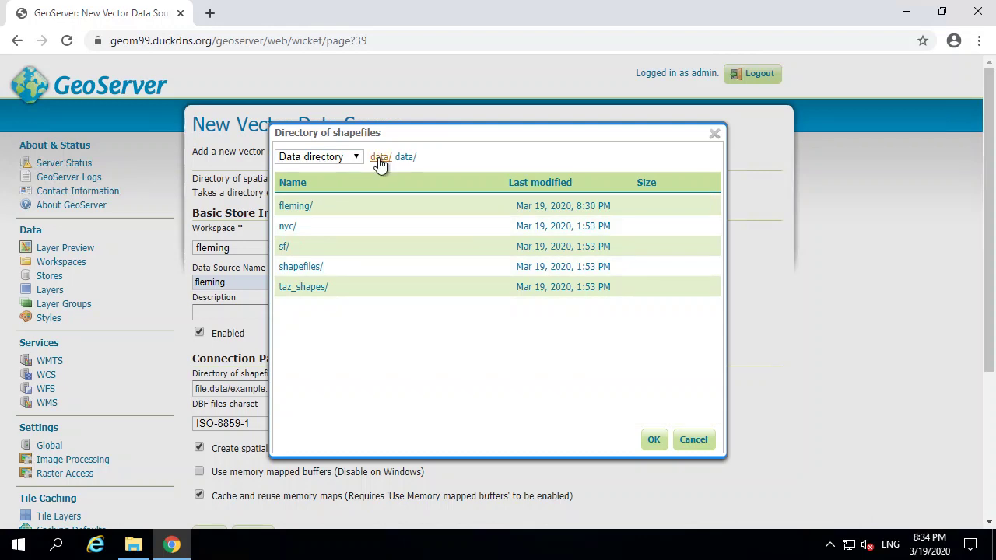
left_click(133, 546)
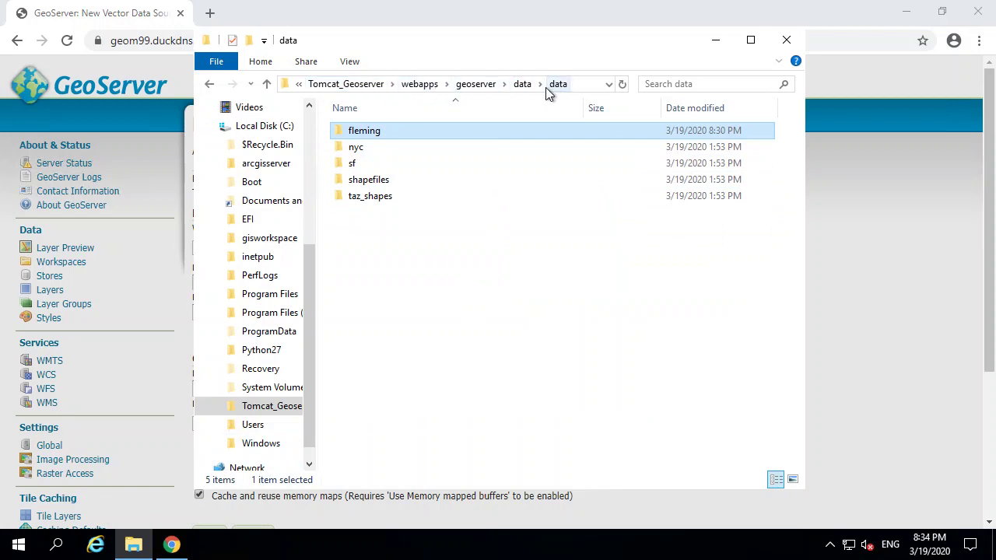
left_click(716, 39)
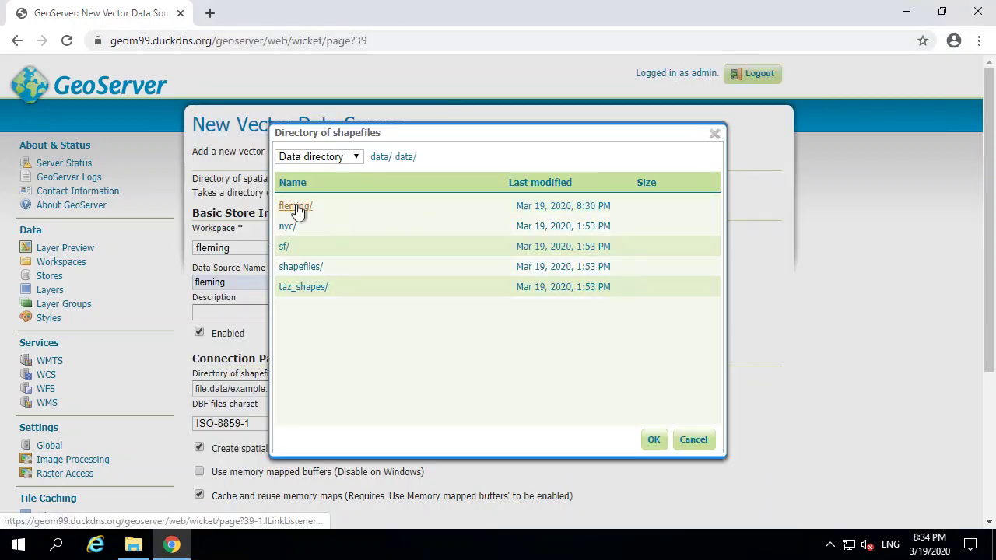
left_click(297, 208)
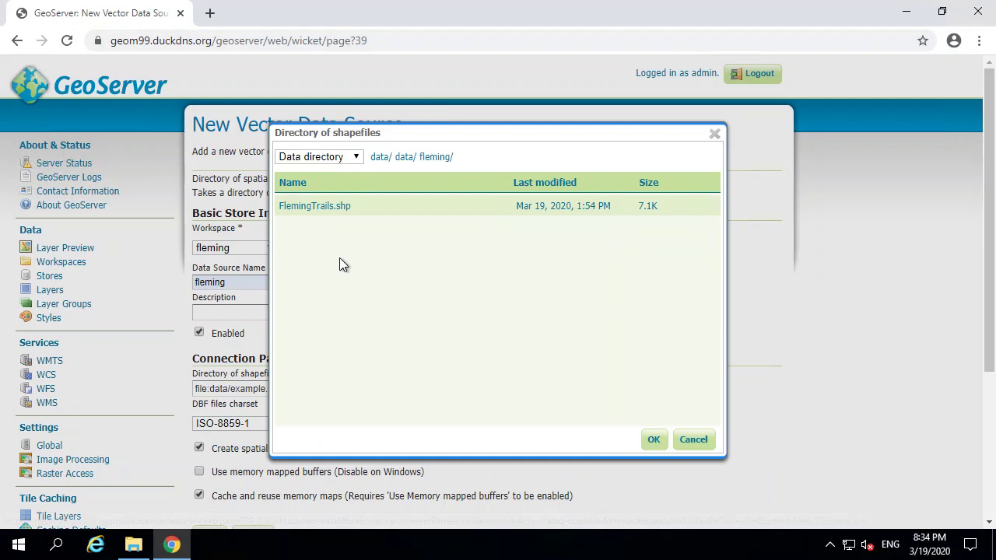
left_click(315, 207)
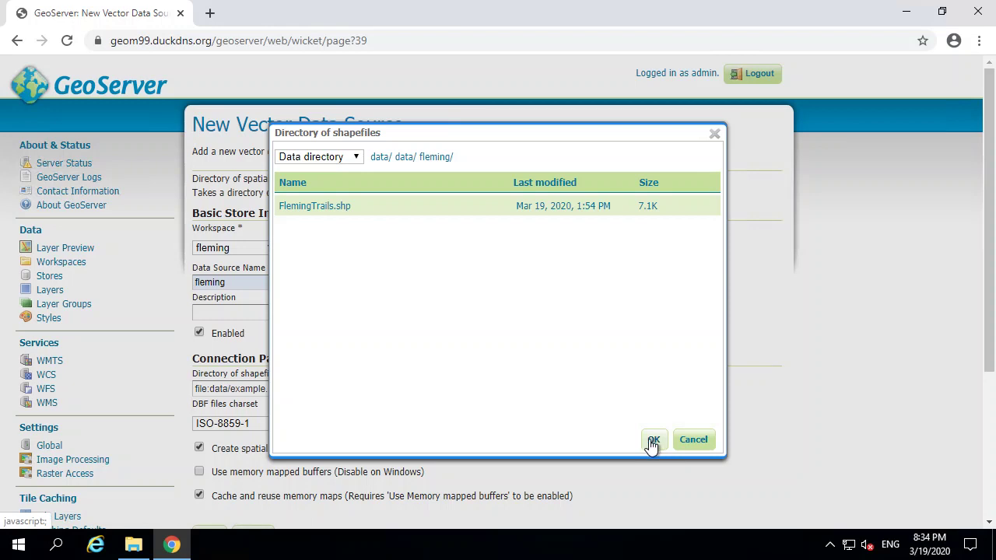
left_click(648, 440)
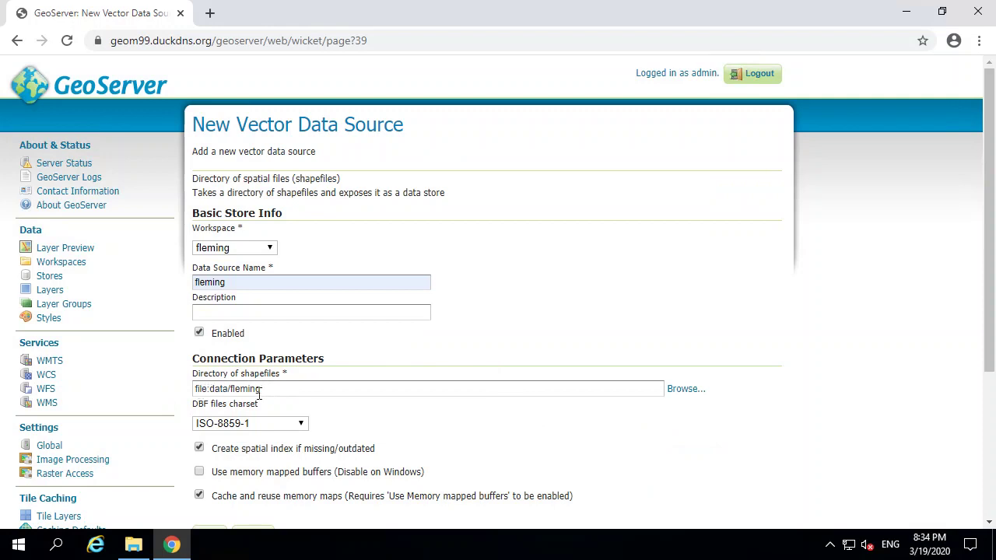
scroll(473, 471, "down", 2)
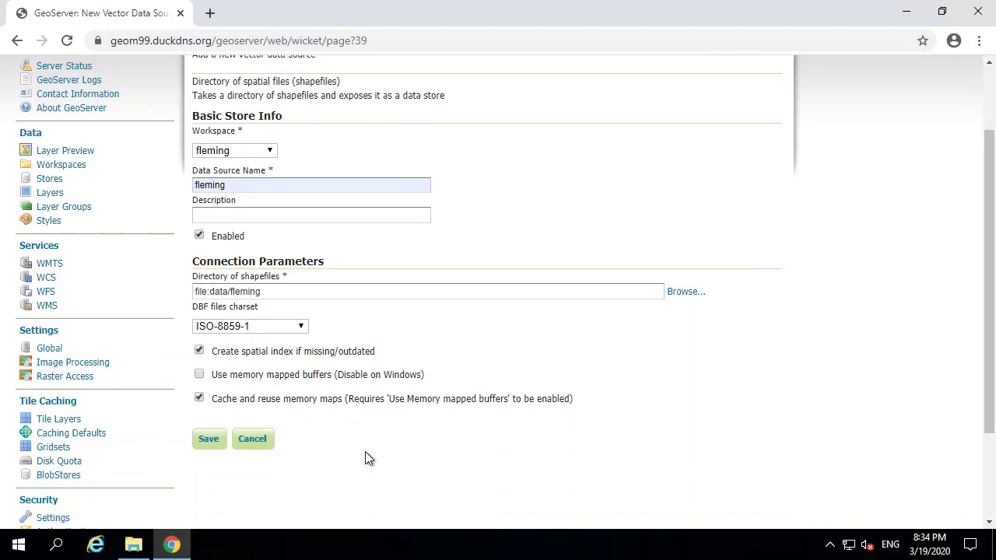
left_click(206, 439)
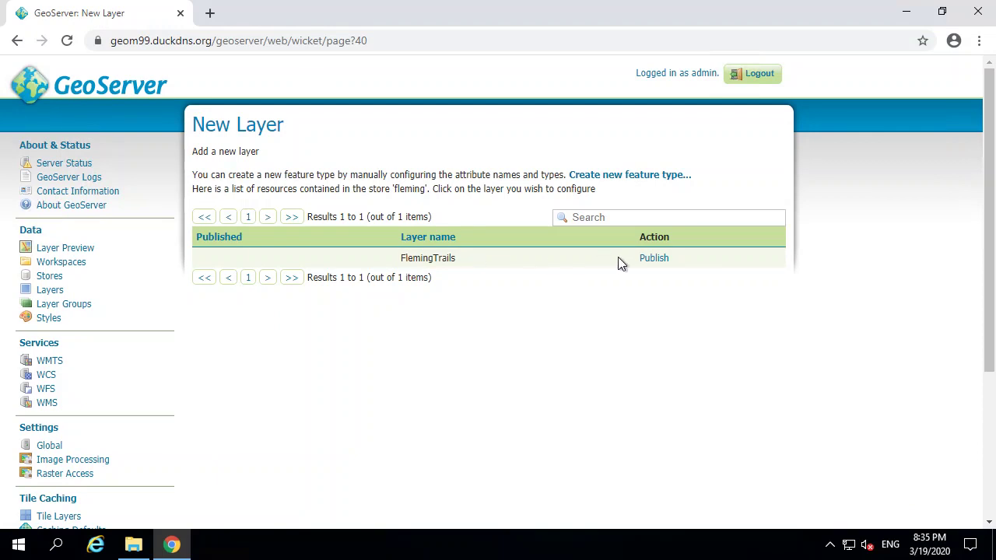
Step: Publish the FlemingTrails layer from the New Layer list
double_click(421, 257)
left_click(421, 257)
left_click(652, 258)
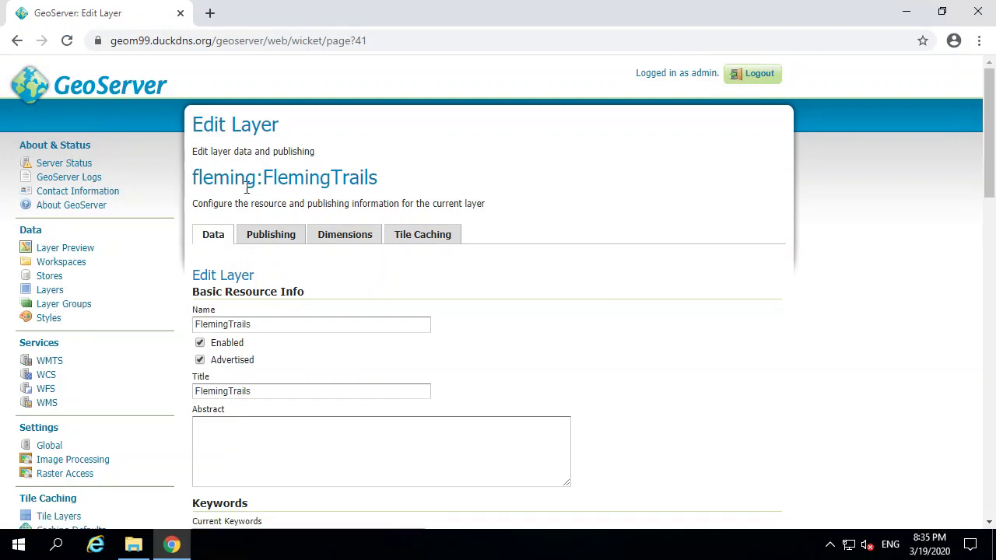
Step: Inspect the fleming:FlemingTrails title heading on the Edit Layer page
triple_click(311, 174)
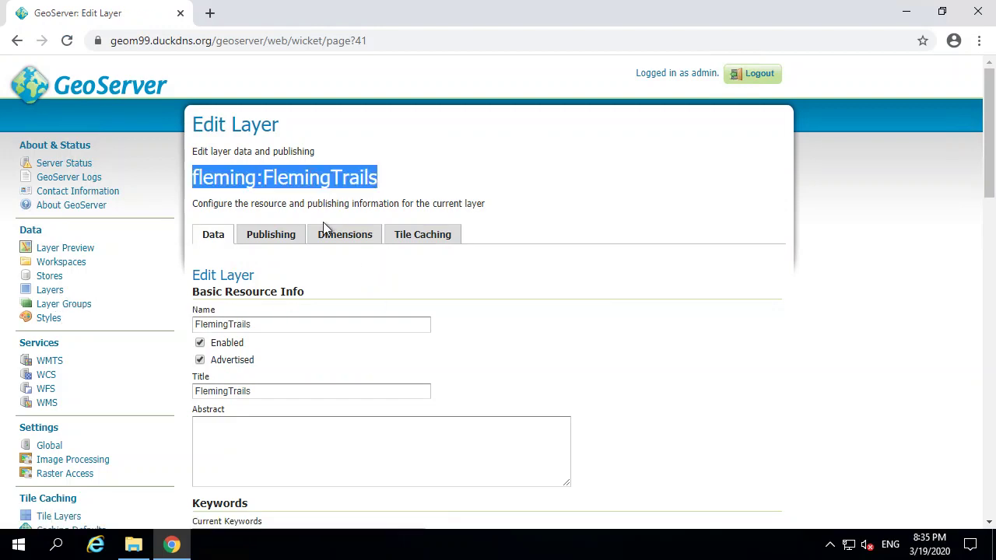
left_click(318, 187)
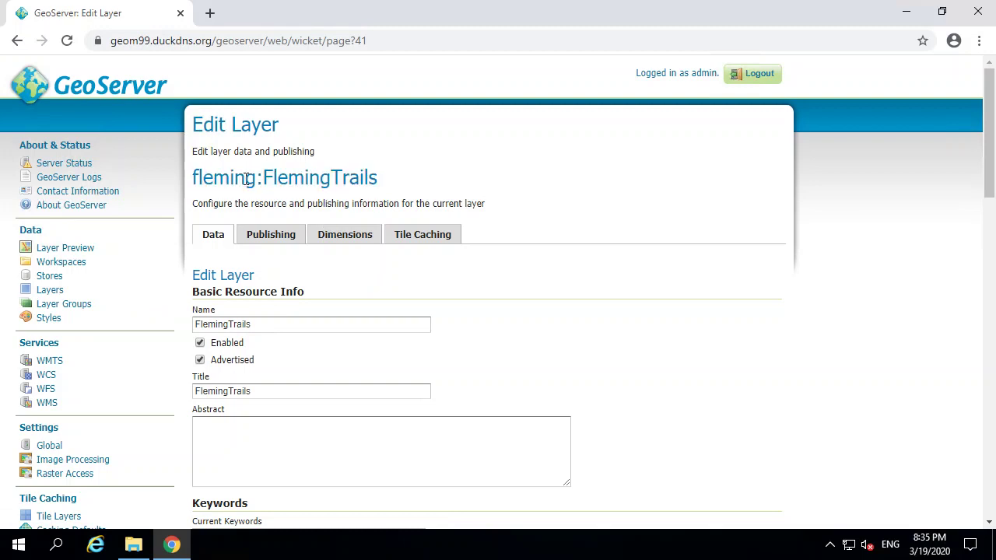
left_click_drag(258, 177, 195, 187)
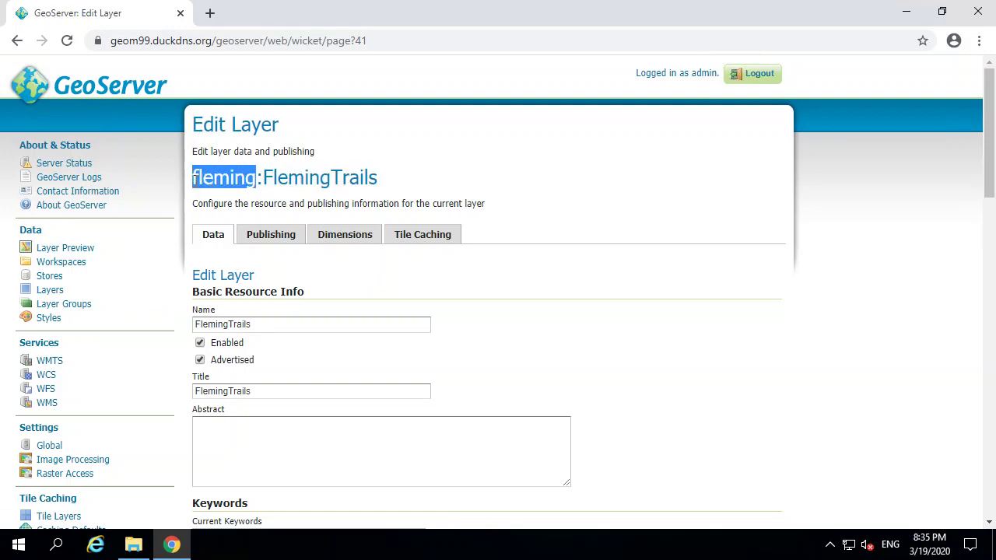
left_click(224, 177)
left_click_drag(377, 177, 192, 179)
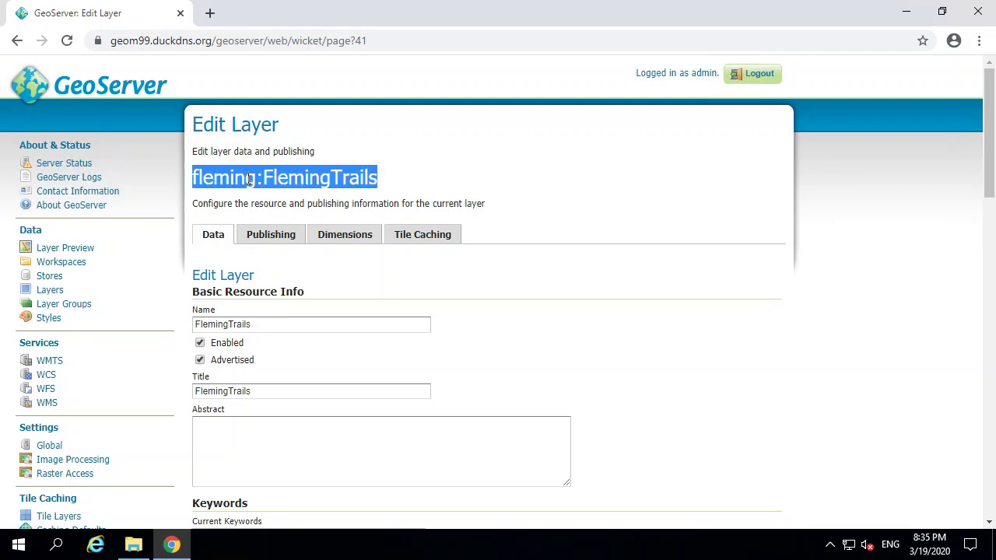
left_click_drag(255, 178, 194, 184)
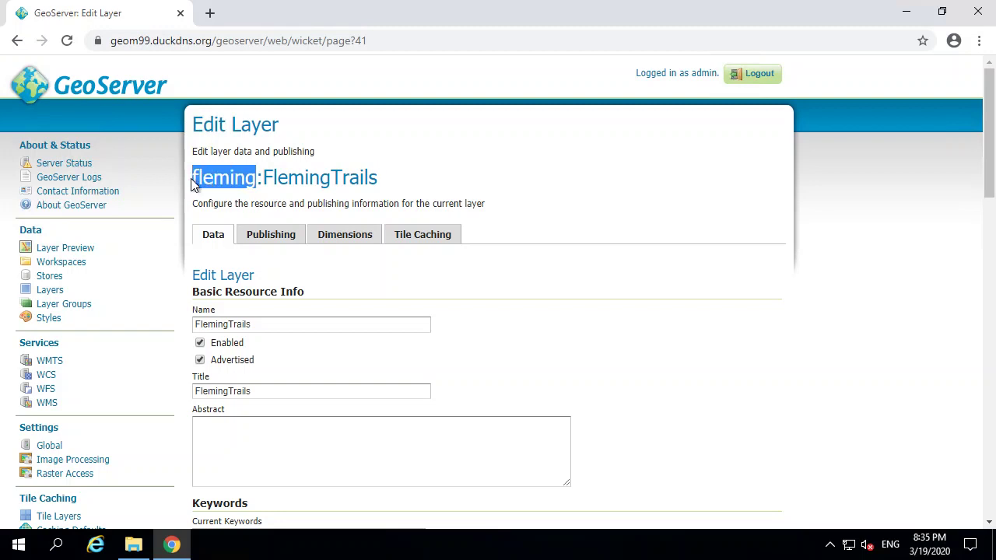
left_click(334, 176)
left_click_drag(379, 182, 334, 178)
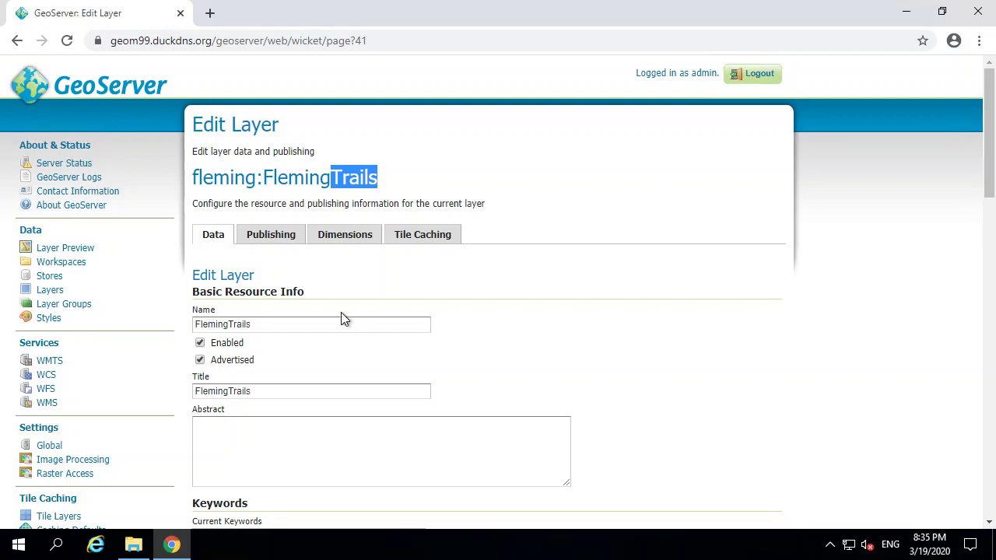
Step: Check that the layer Name reads FlemingTrails, leaving it unchanged
left_click(290, 322)
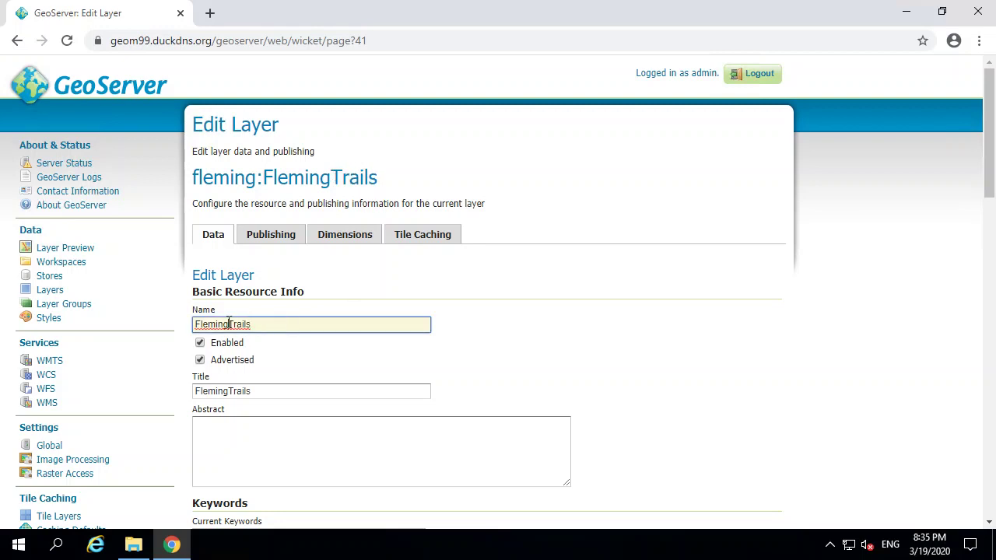
left_click_drag(229, 323, 182, 324)
left_click(254, 319)
left_click(457, 334)
Step: Compute the native bounding box from data and the lat/lon box from native bounds
scroll(461, 334, "down", 1)
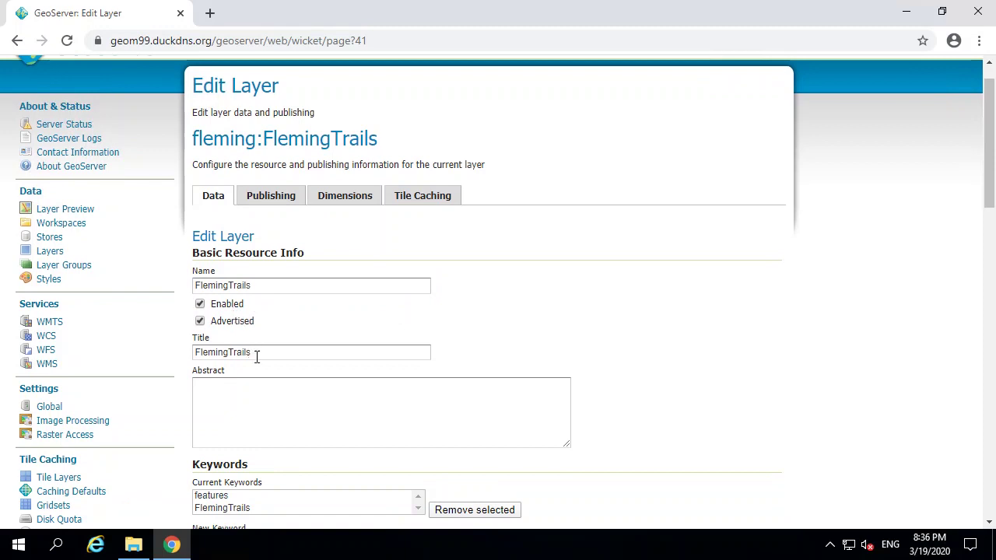
left_click(281, 403)
left_click(596, 405)
scroll(596, 405, "down", 2)
scroll(384, 315, "down", 4)
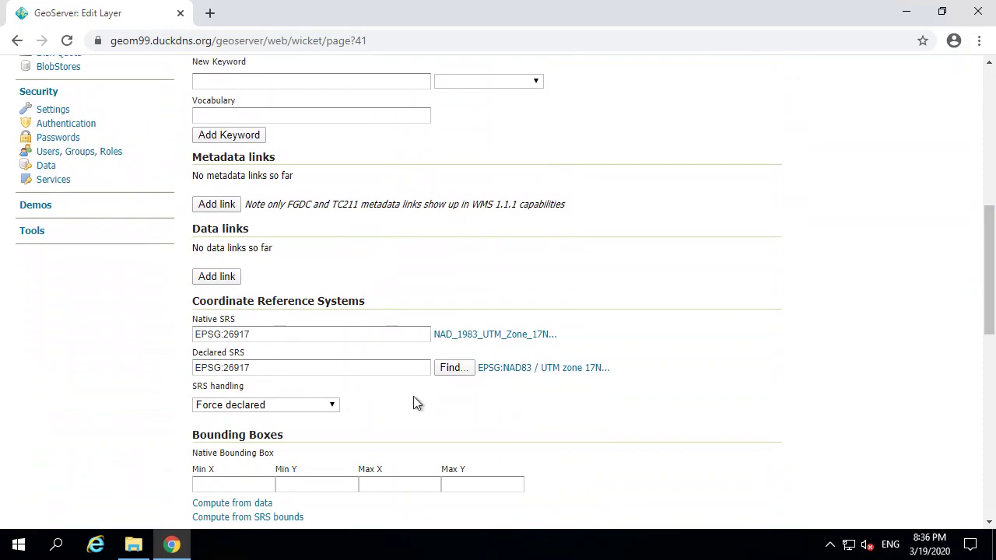
scroll(413, 403, "down", 2)
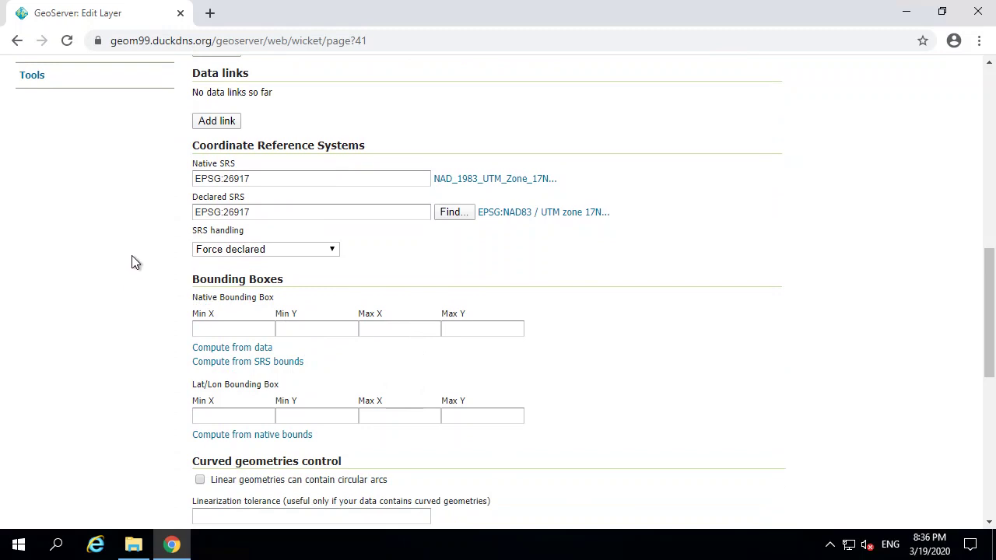
left_click(240, 353)
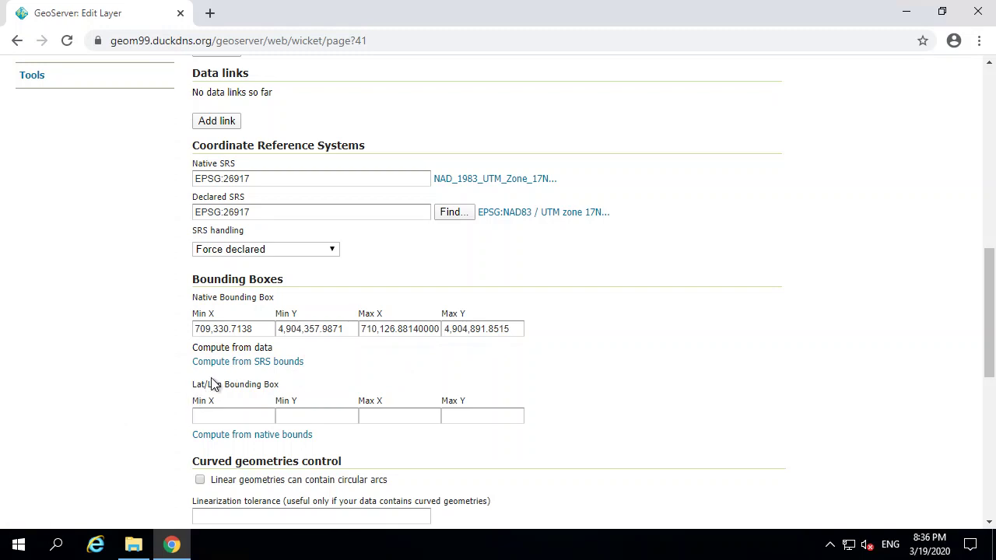
left_click(228, 435)
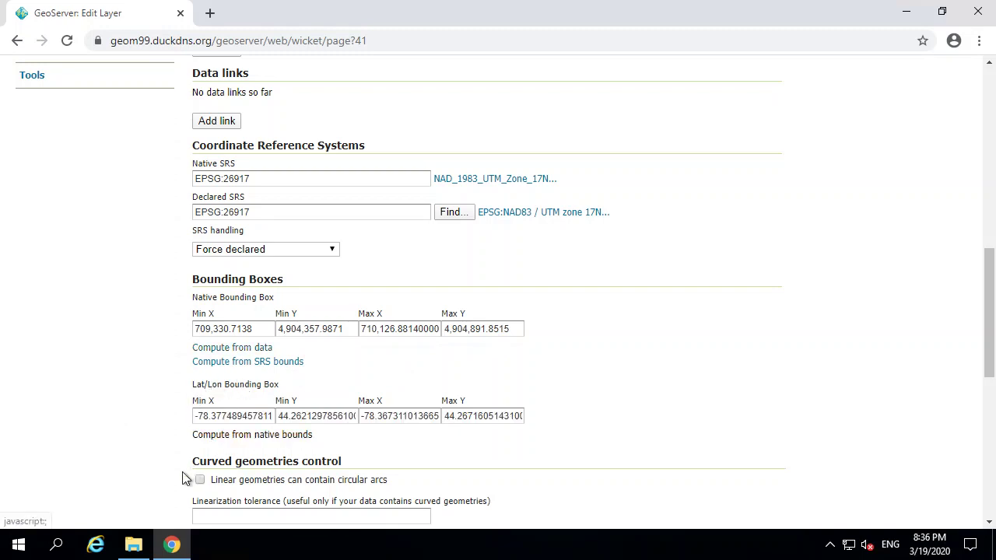
Step: Save the FlemingTrails layer settings
scroll(152, 455, "down", 3)
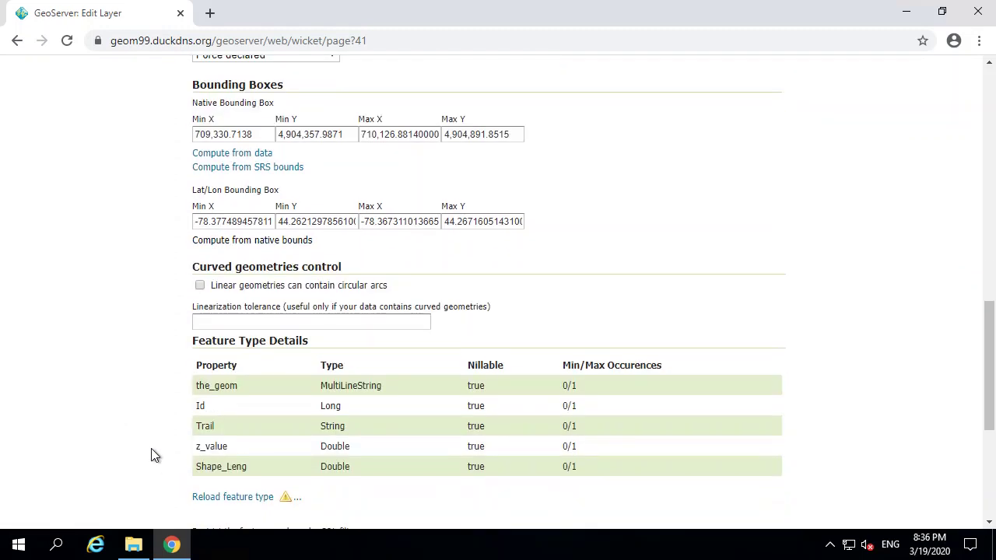
scroll(151, 456, "down", 1)
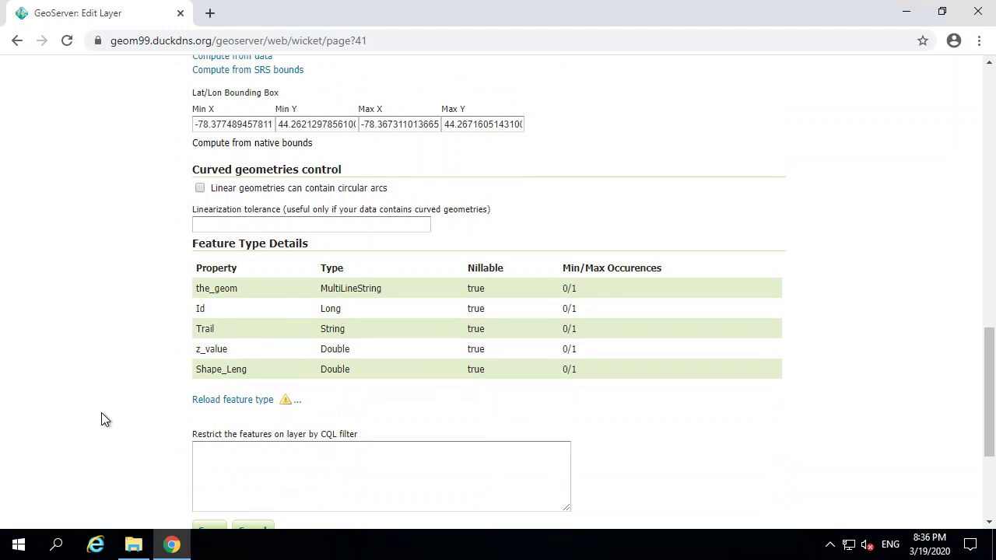
scroll(105, 413, "down", 2)
left_click(208, 376)
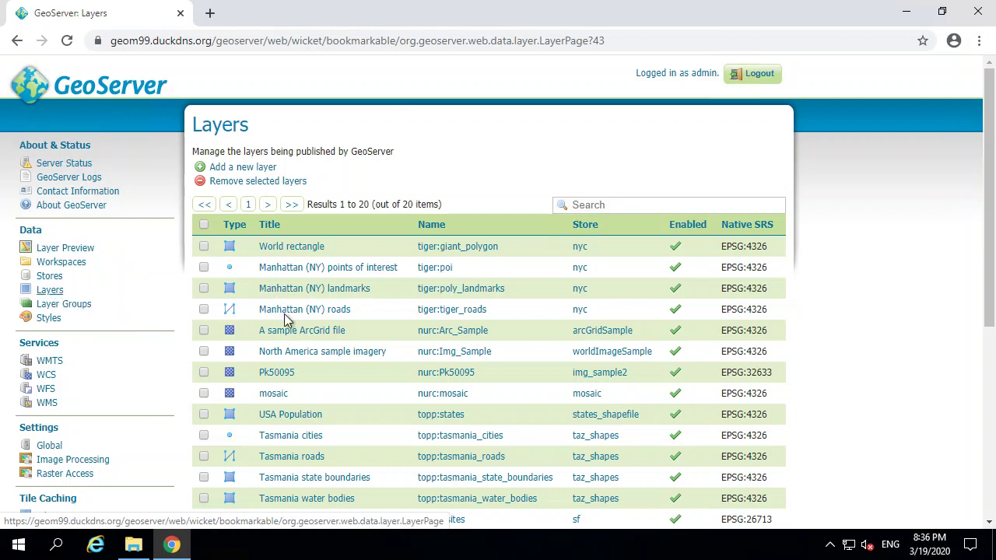
Step: From Layer Preview, render fleming:FlemingTrails in the PNG 8bit format to show its trail lines
scroll(470, 298, "down", 3)
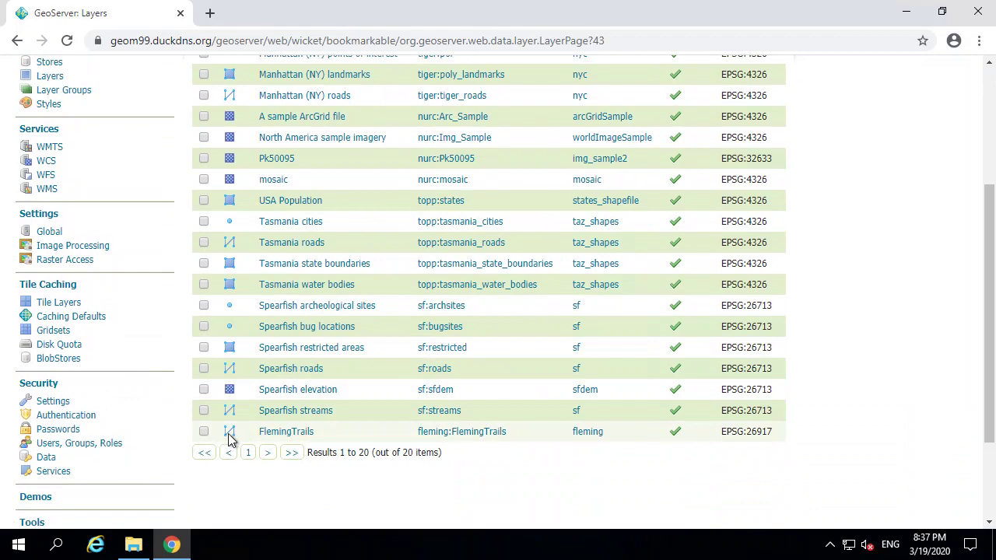
scroll(147, 202, "up", 1)
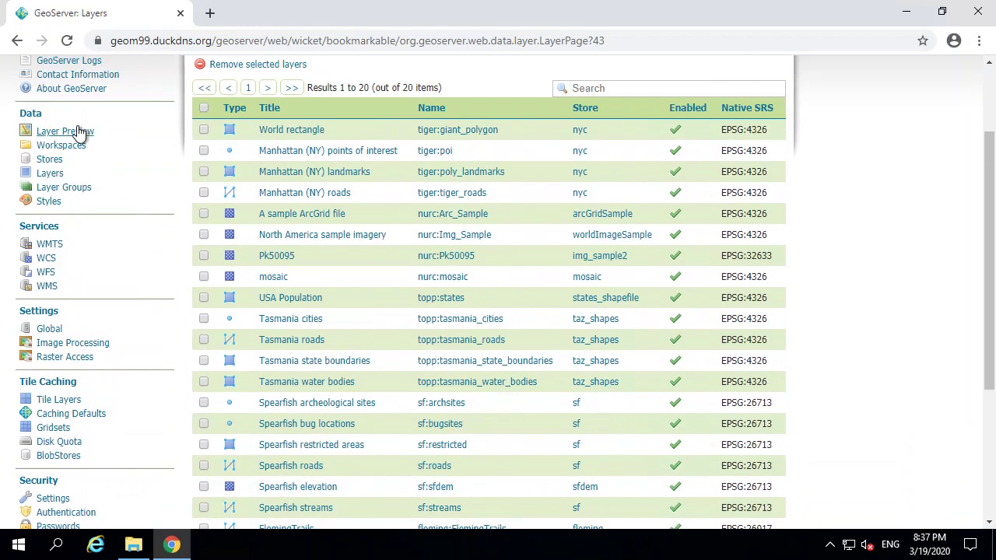
left_click(78, 132)
scroll(350, 351, "down", 1)
scroll(349, 355, "down", 5)
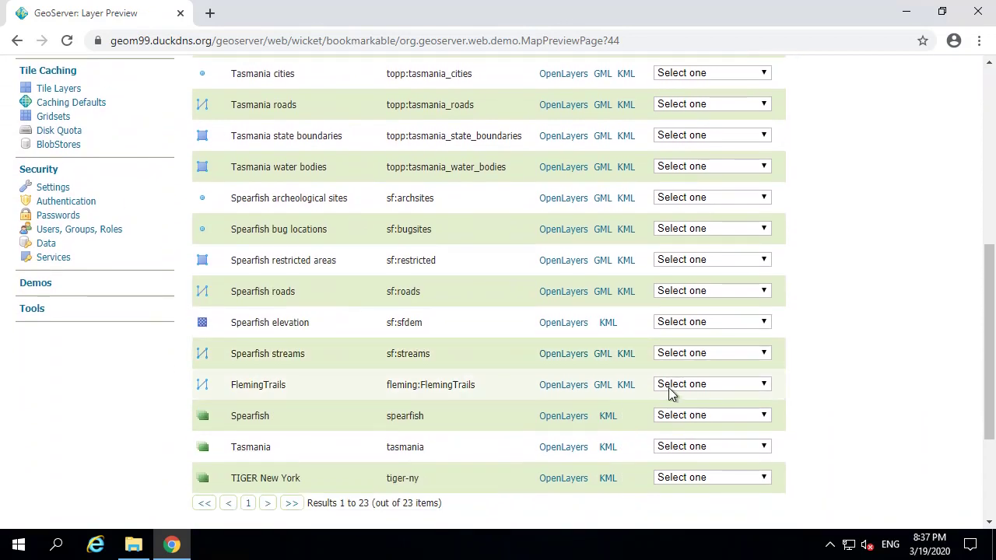
left_click(671, 389)
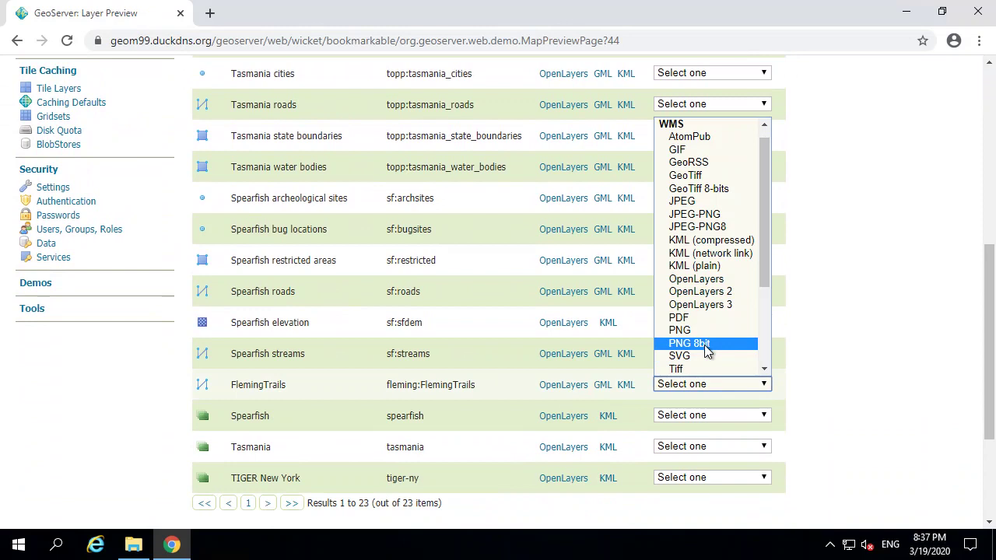
left_click(705, 345)
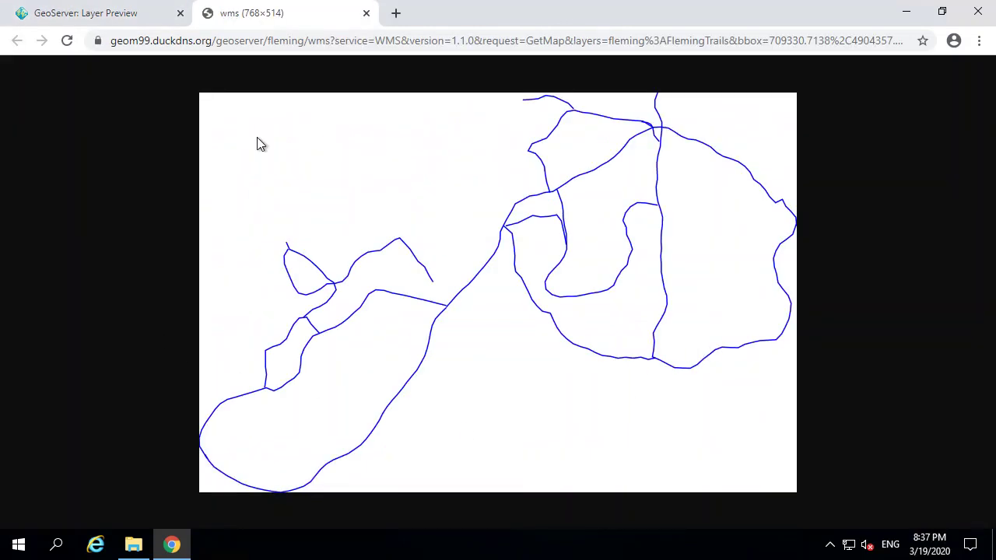
left_click(436, 41)
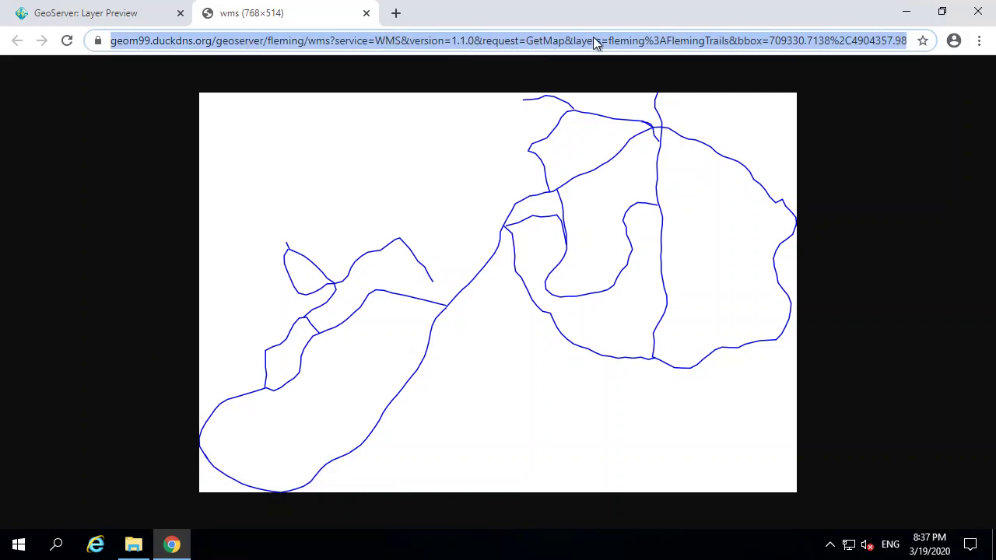
left_click(627, 43)
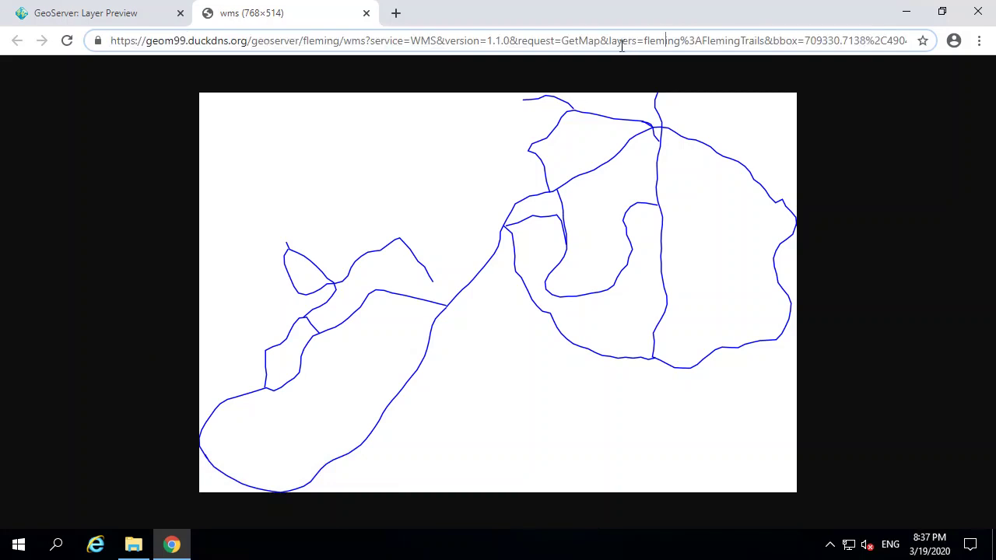
left_click_drag(645, 40, 679, 36)
left_click_drag(702, 41, 946, 43)
left_click(705, 42)
left_click(795, 40)
left_click(826, 39)
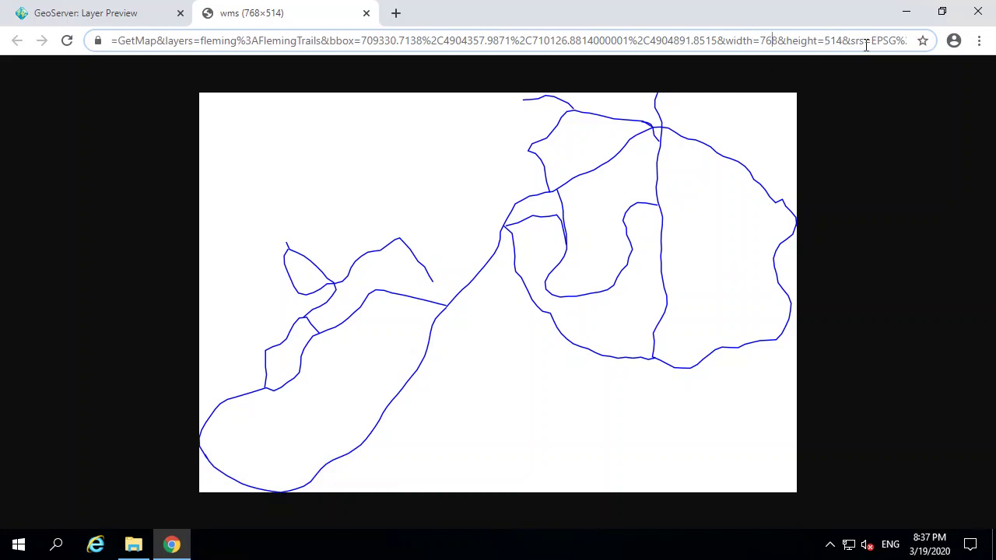
left_click_drag(853, 41, 919, 38)
left_click(789, 43)
double_click(789, 43)
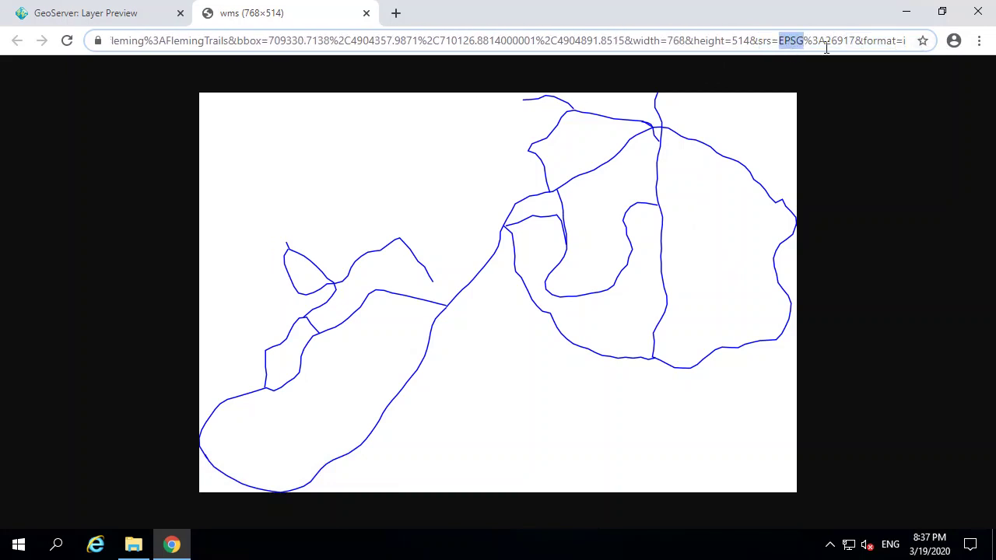
left_click_drag(864, 41, 931, 47)
left_click(690, 40)
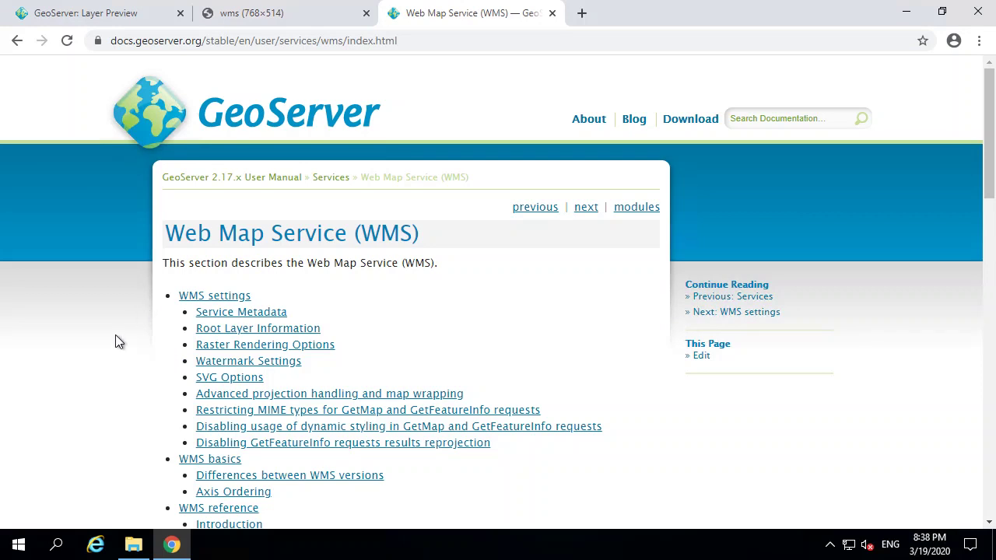
Step: Go from the WMS docs to the 2.17.x Services overview listing WMS, WFS, WCS, WPS and CSW
scroll(115, 336, "down", 7)
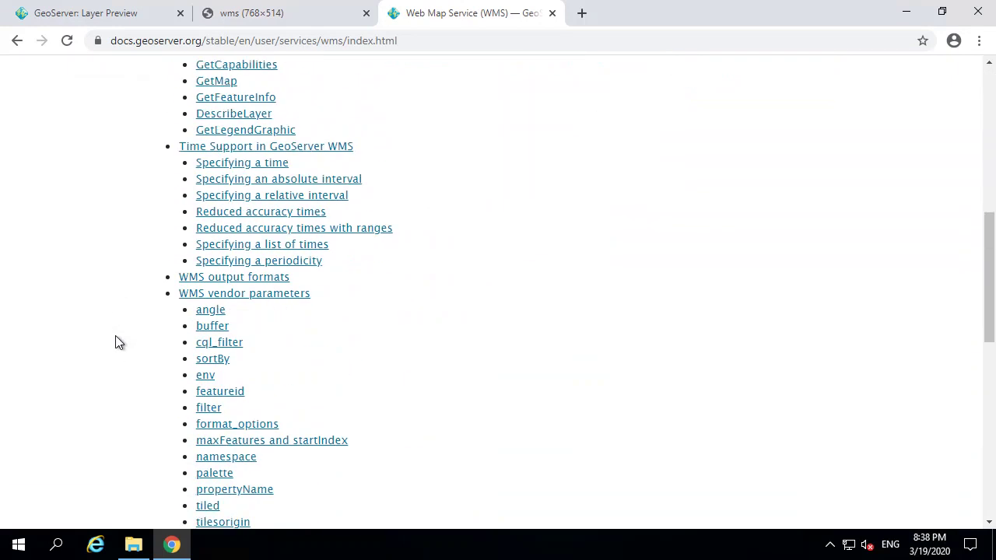
scroll(113, 356, "up", 5)
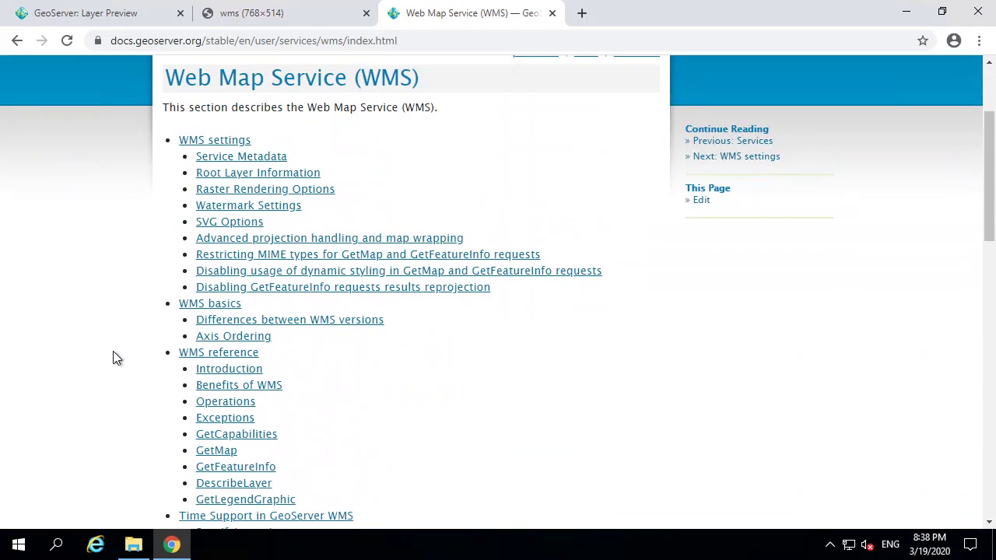
scroll(113, 354, "up", 2)
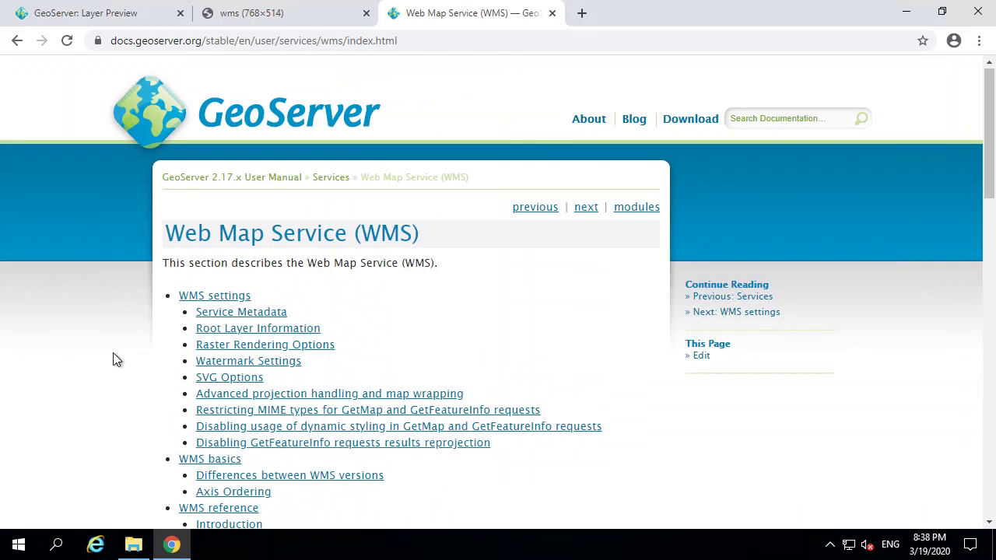
left_click(339, 183)
scroll(343, 311, "down", 1)
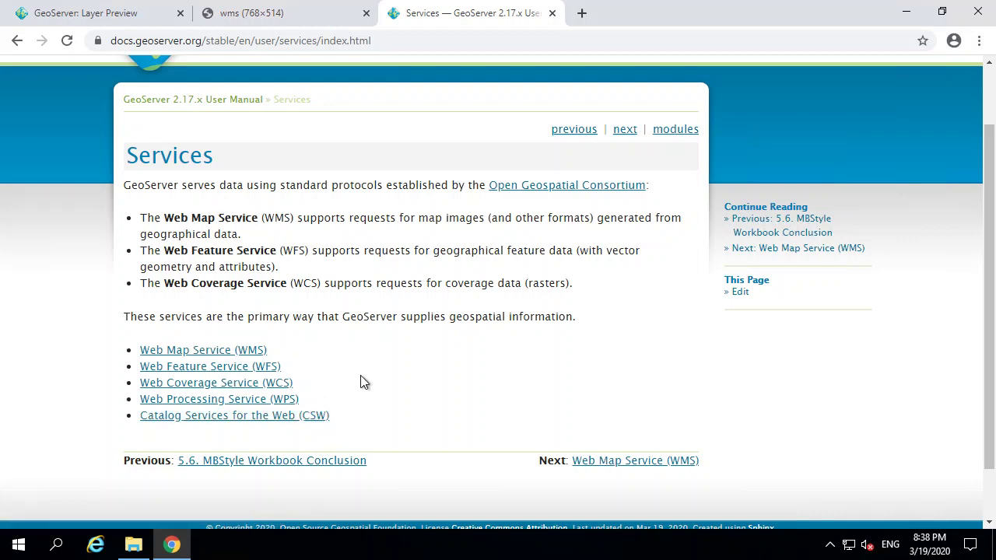
scroll(362, 381, "up", 1)
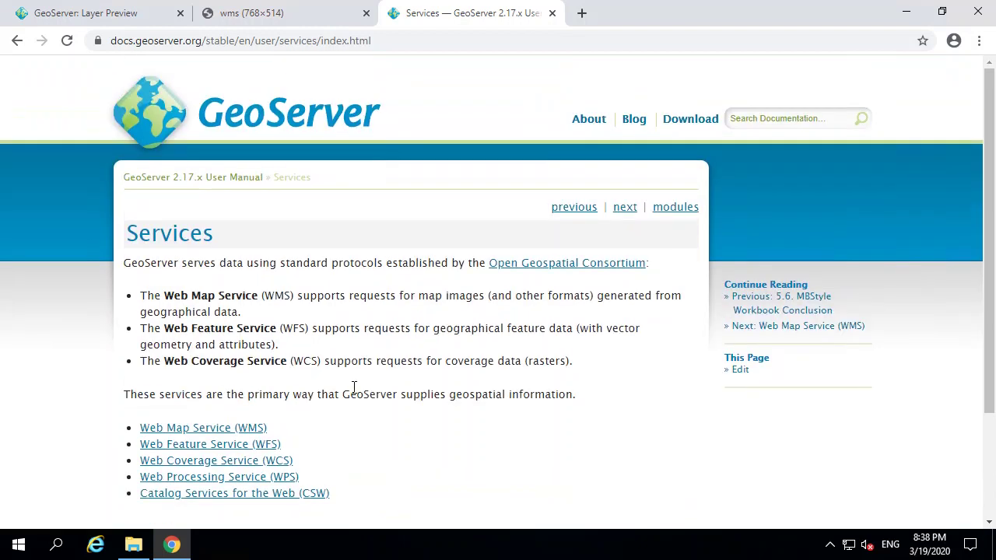